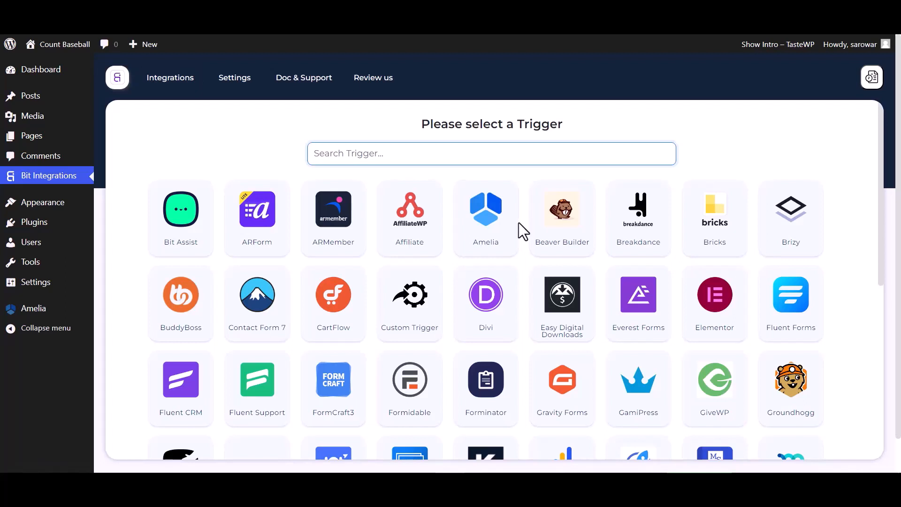
Step: Select Amelia as the trigger, copy its webhook URL and start fetching the webhook data
left_click(511, 237)
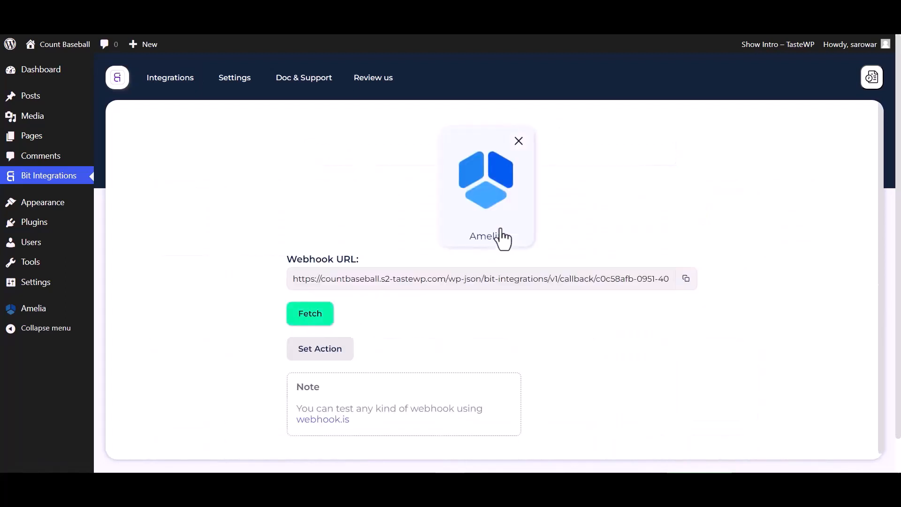
left_click(687, 279)
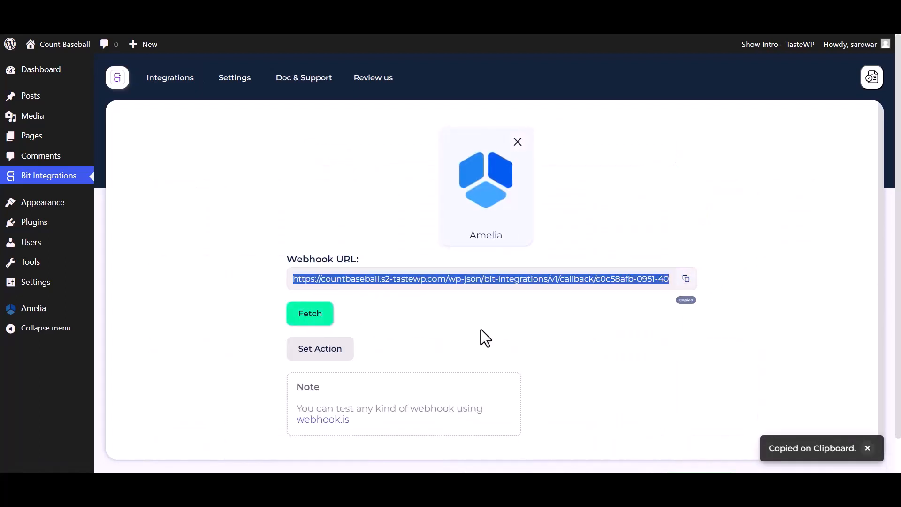
left_click(317, 319)
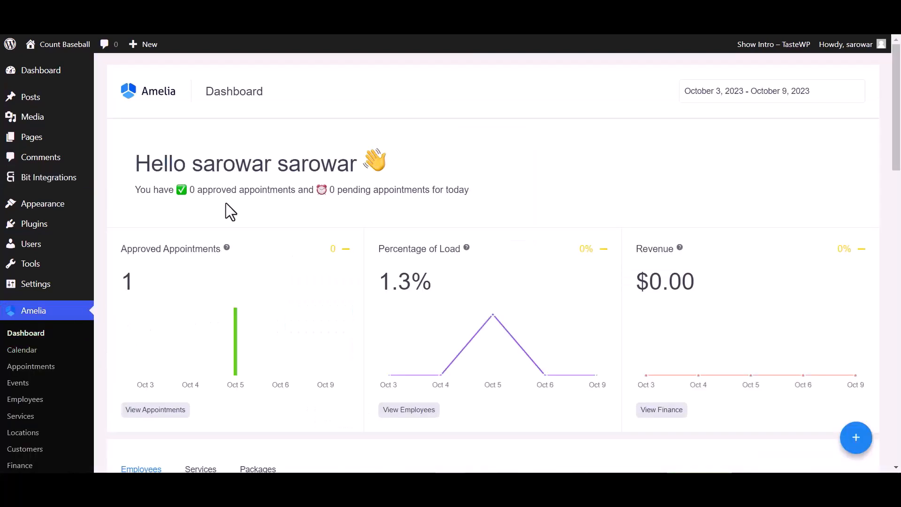
Step: Switch to Amelia and add a new web hook in its integrations settings
scroll(33, 446, "down", 5)
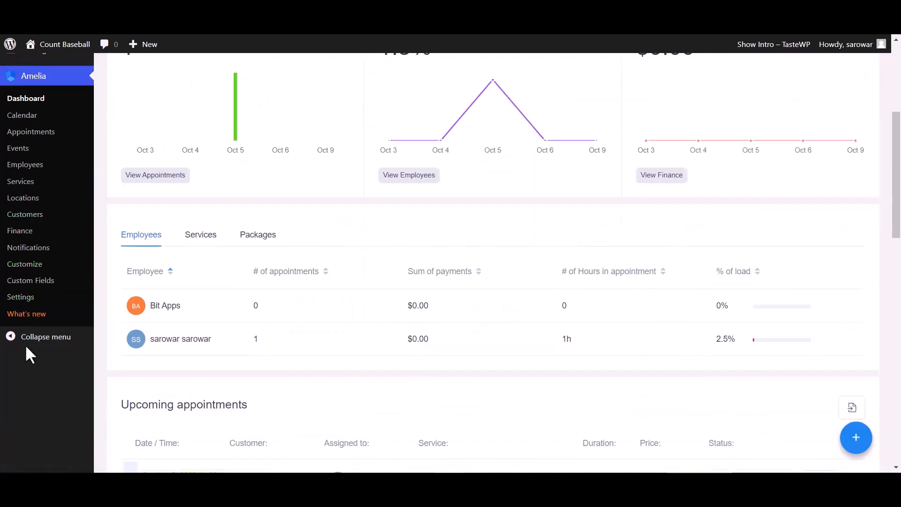
left_click(27, 299)
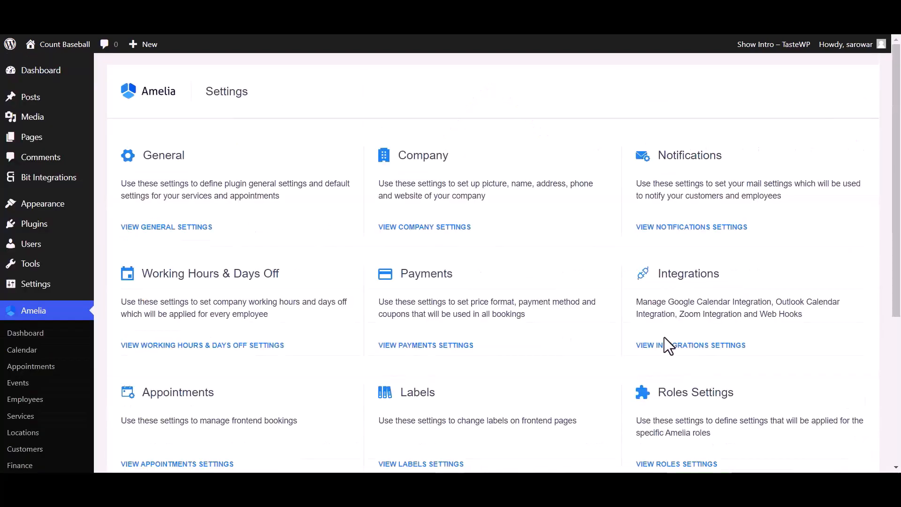
scroll(665, 349, "down", 1)
left_click(679, 287)
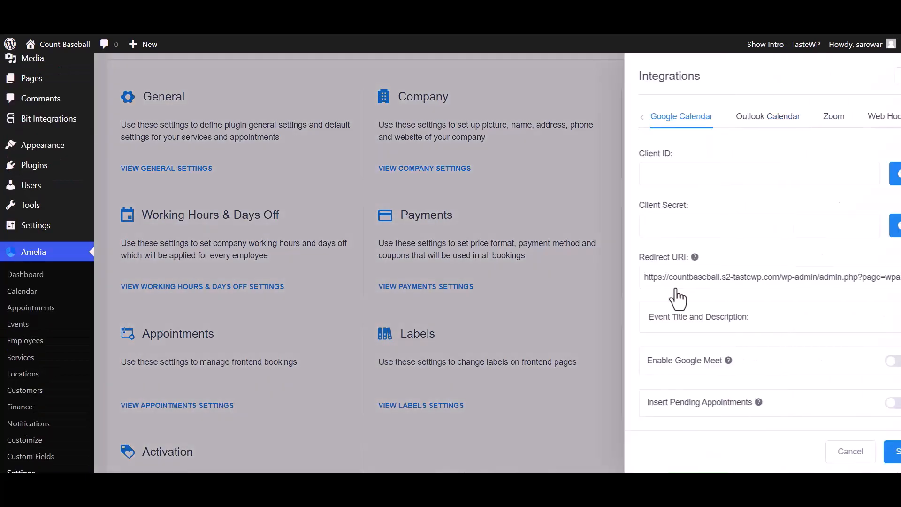
left_click(847, 117)
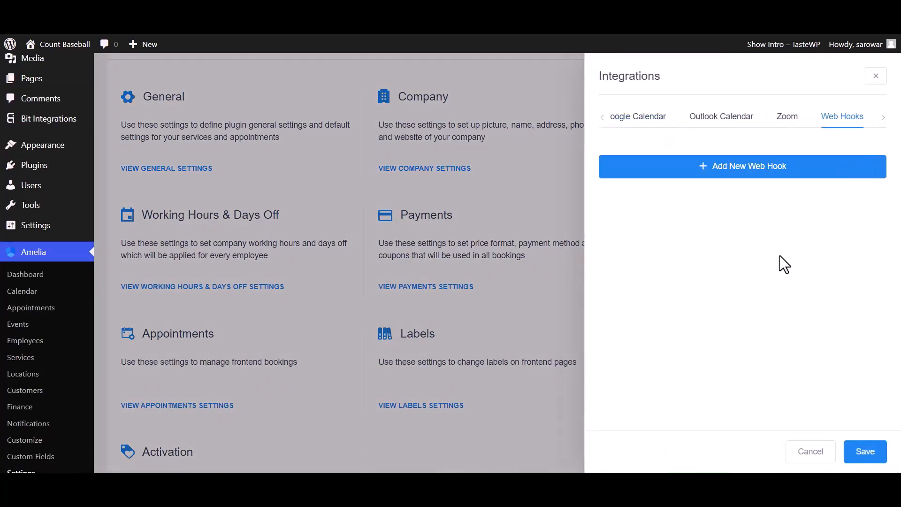
left_click(765, 176)
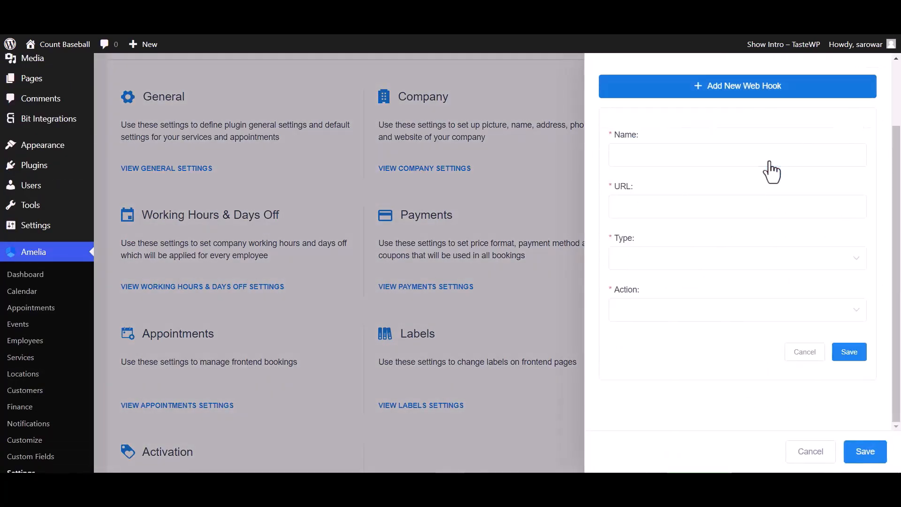
Step: Name the web hook Bit Integrations and paste the copied webhook URL as its URL
left_click(652, 160)
type("Bit Integrations")
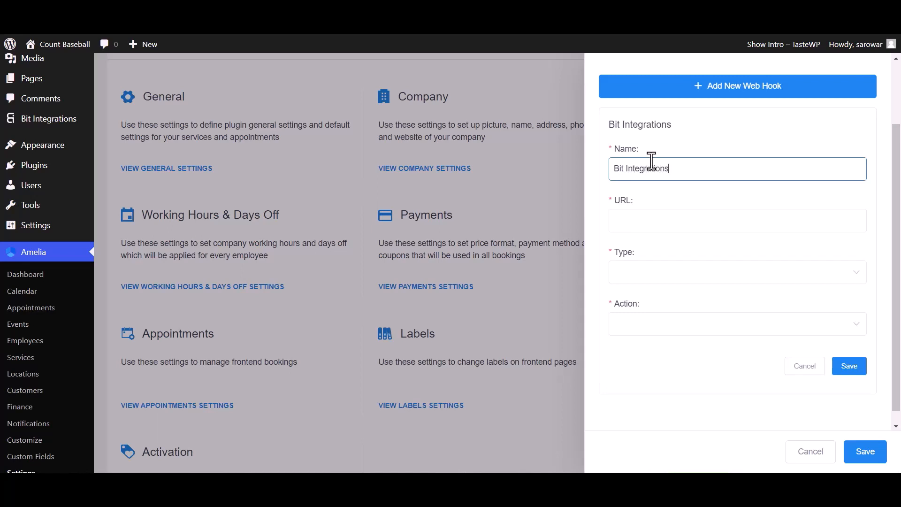
left_click(646, 222)
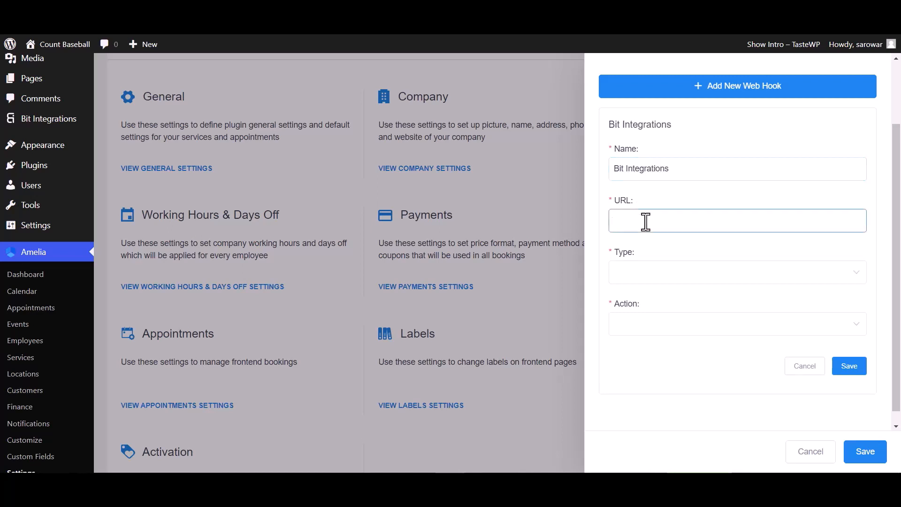
key("ctrl+v")
Step: Set the web hook's type to Appointment and its action to Booking Status Changed, and save the web hook and integration settings
left_click(648, 281)
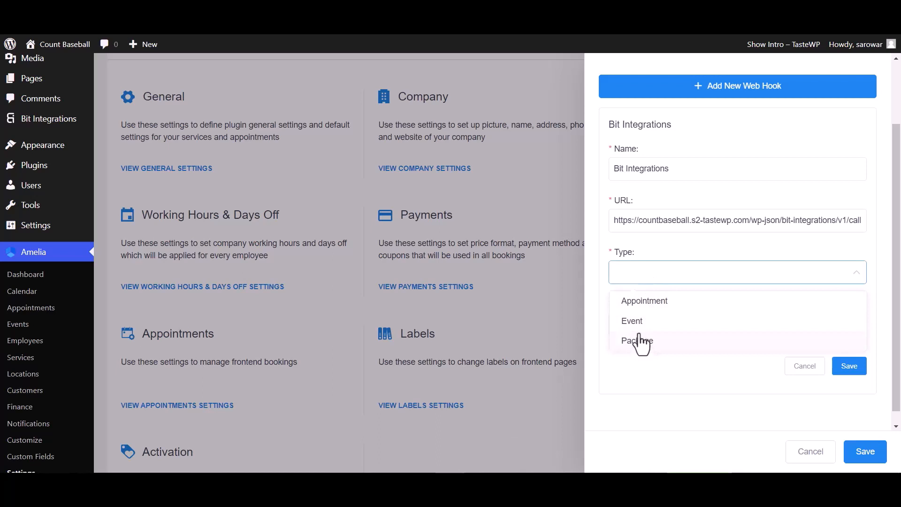
left_click(646, 305)
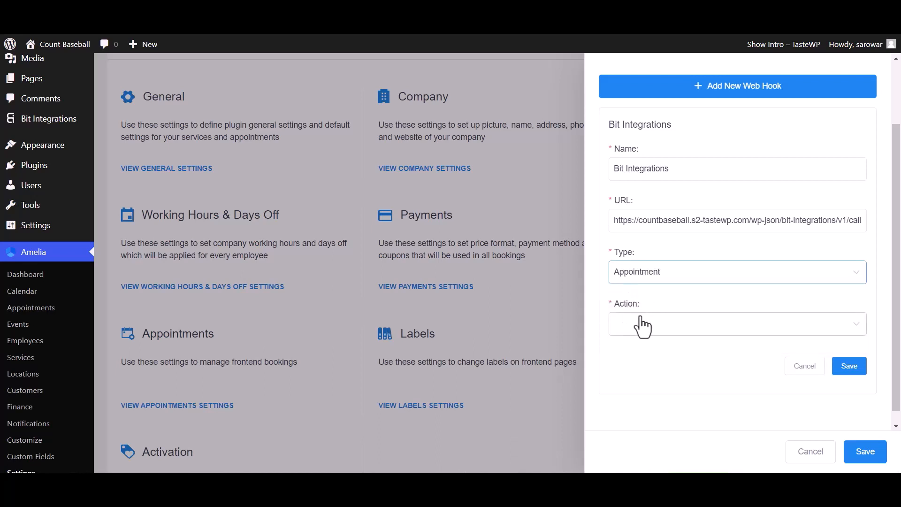
left_click(643, 326)
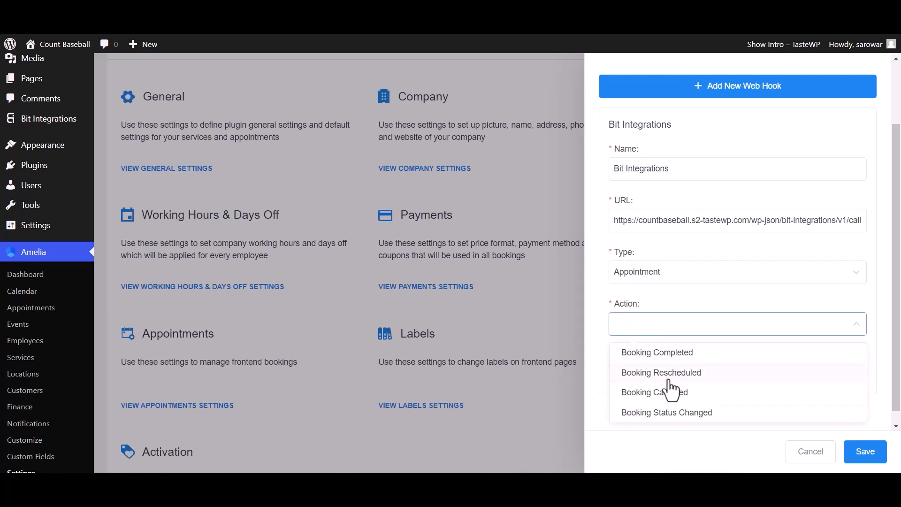
left_click(662, 415)
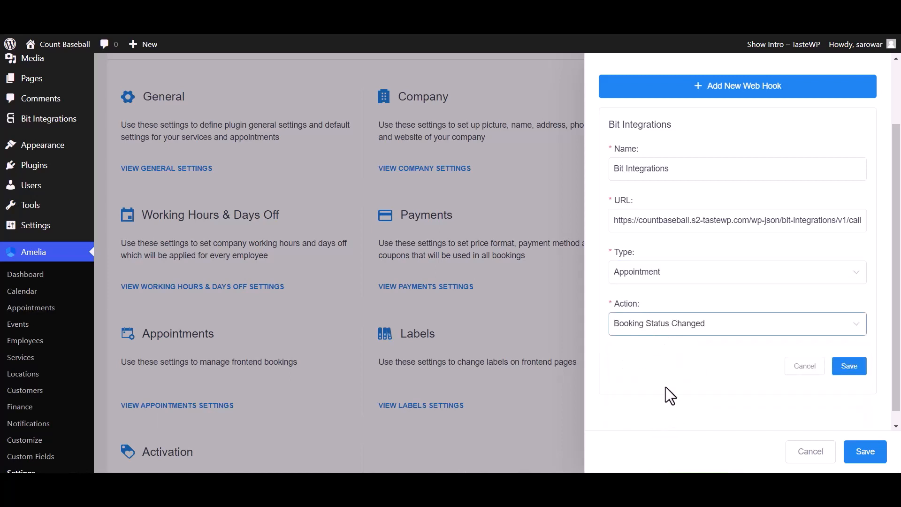
left_click(850, 367)
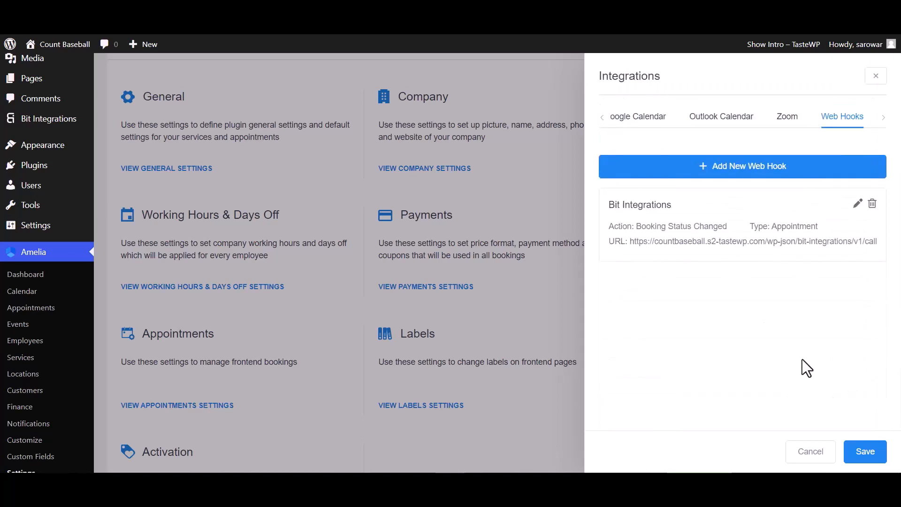
left_click(866, 453)
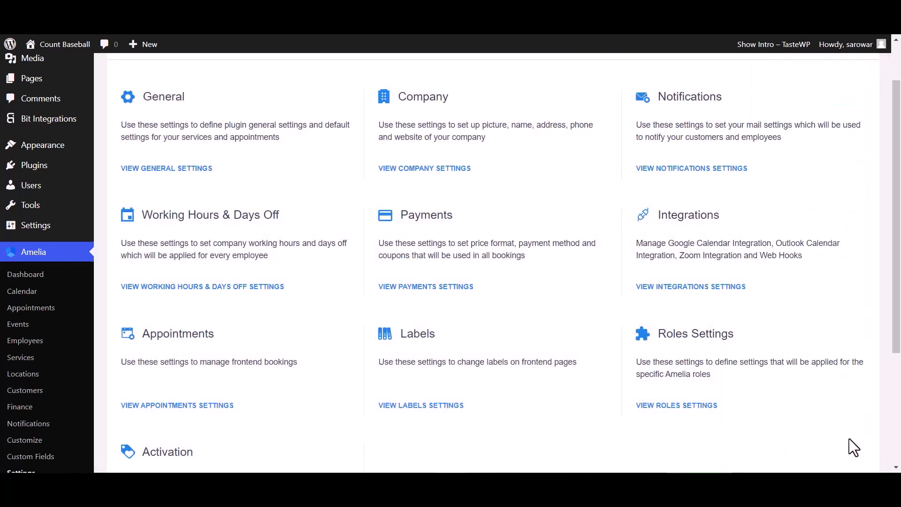
Step: Change the status of the October 20, 2023 appointment to Pending in Amelia's appointments
left_click(32, 309)
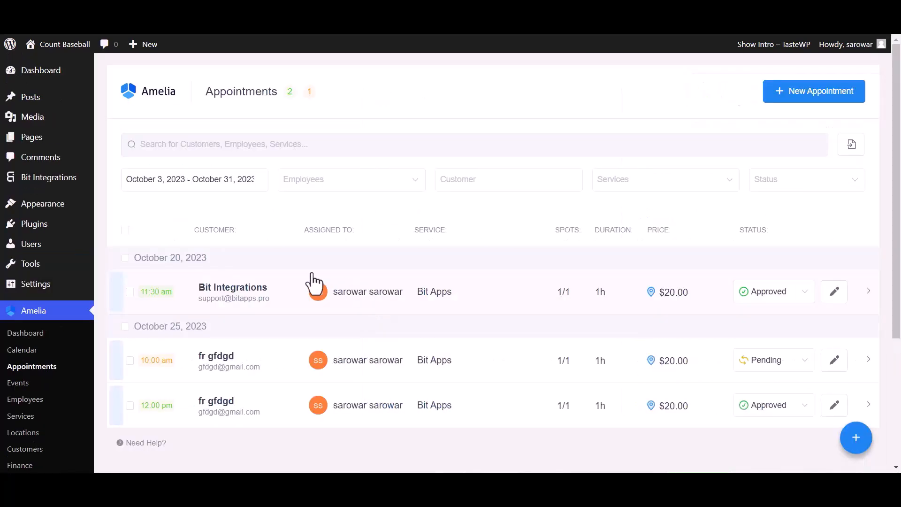
left_click(769, 294)
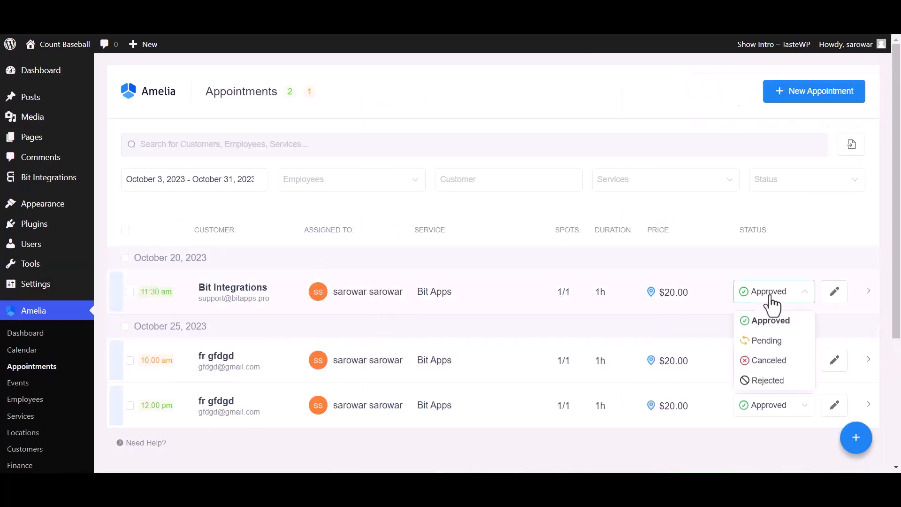
left_click(770, 341)
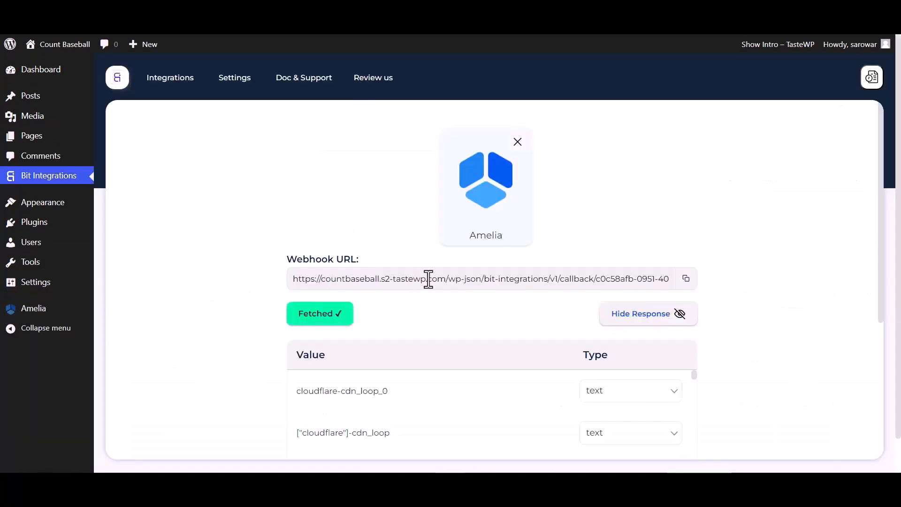
Step: Review the fetched Amelia response in Bit Integrations and choose Hubspot as the action by searching for "hubspot"
scroll(423, 282, "down", 5)
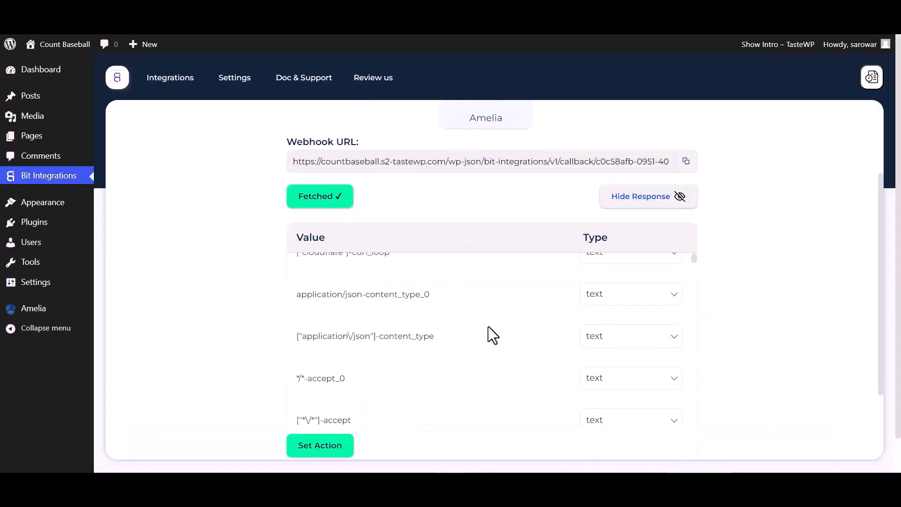
scroll(488, 327, "down", 15)
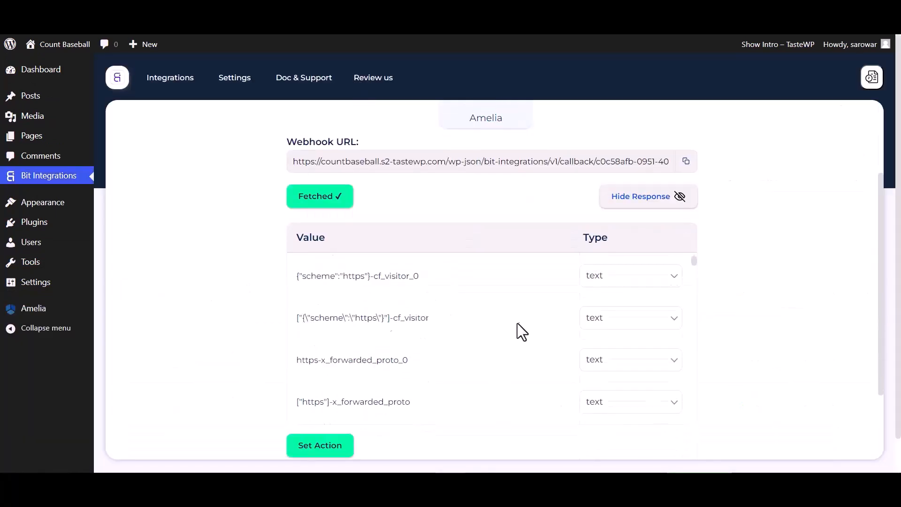
left_click(311, 450)
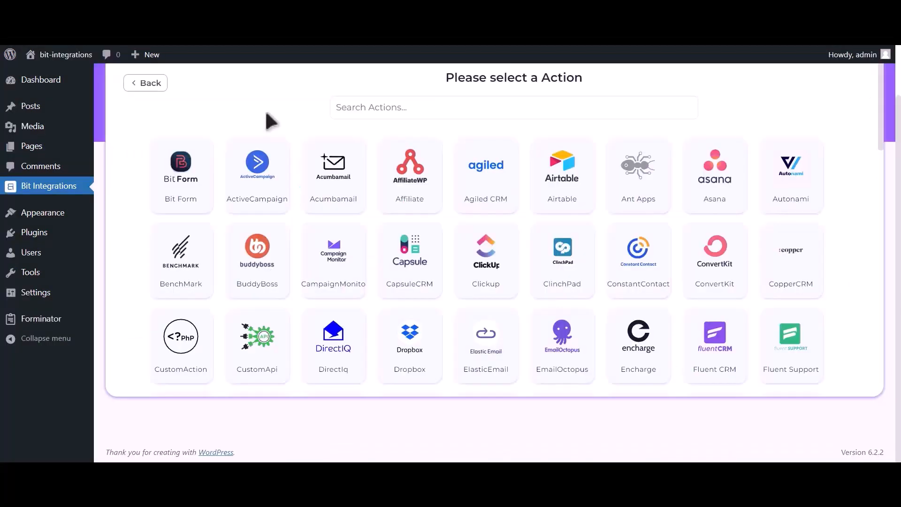
left_click(439, 108)
type("hubspot")
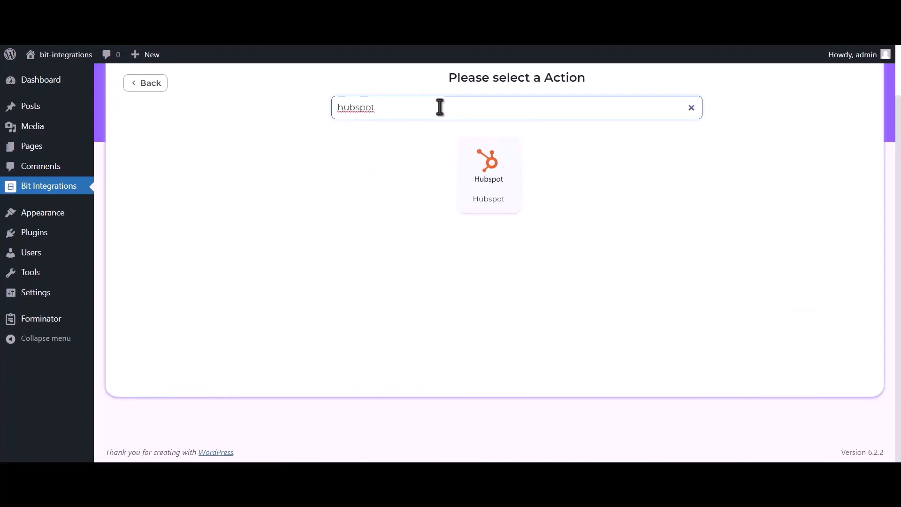
left_click(493, 185)
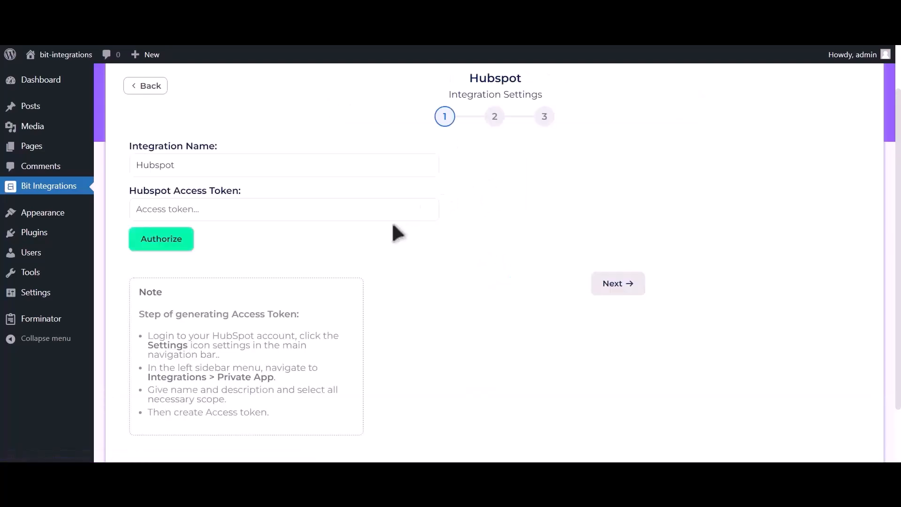
Step: Review the access token instructions, and switch to HubSpot to start creating a private app in its integrations settings
left_click_drag(136, 313, 306, 414)
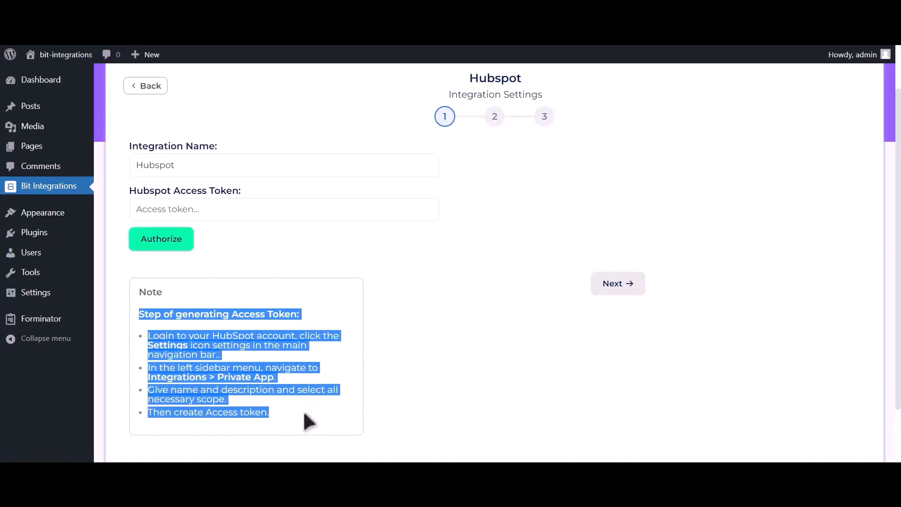
left_click(304, 319)
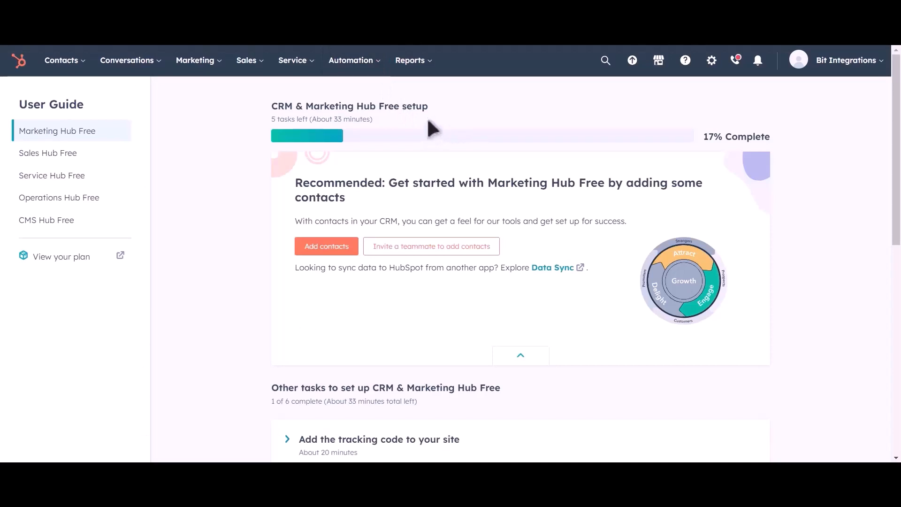
left_click(711, 71)
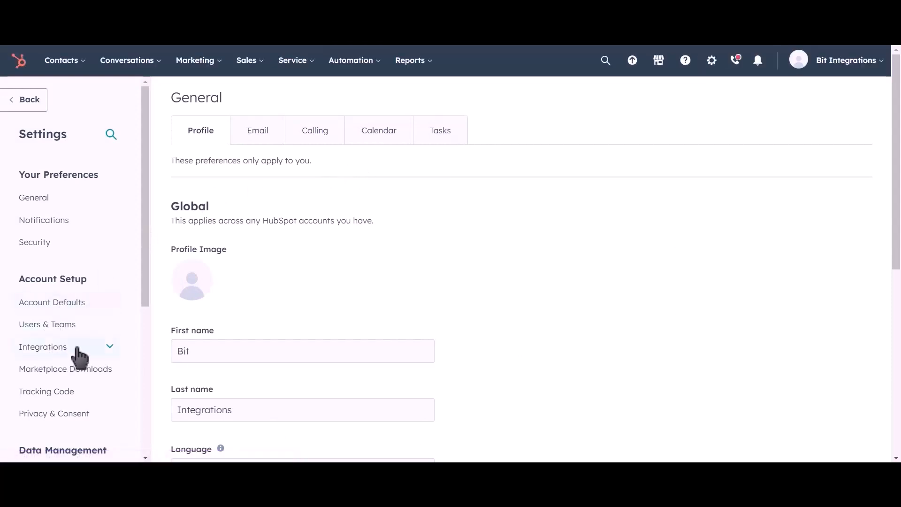
left_click(77, 351)
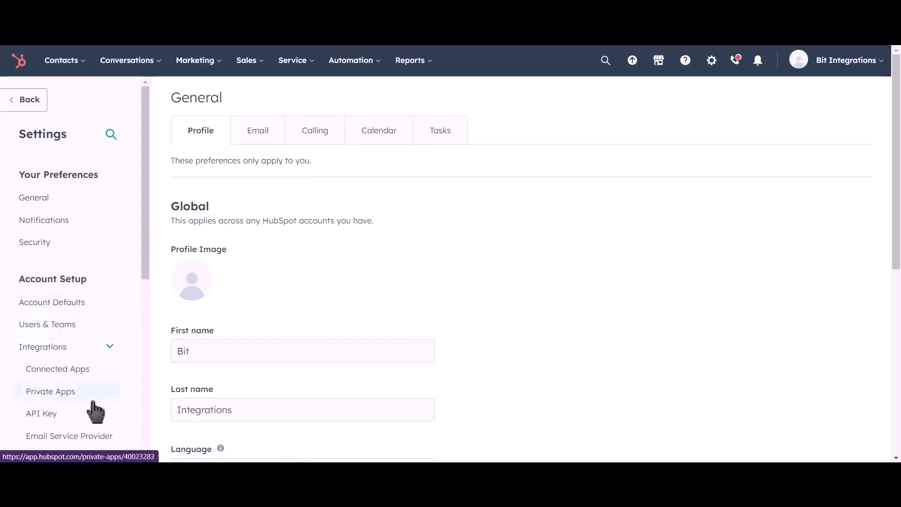
left_click(92, 399)
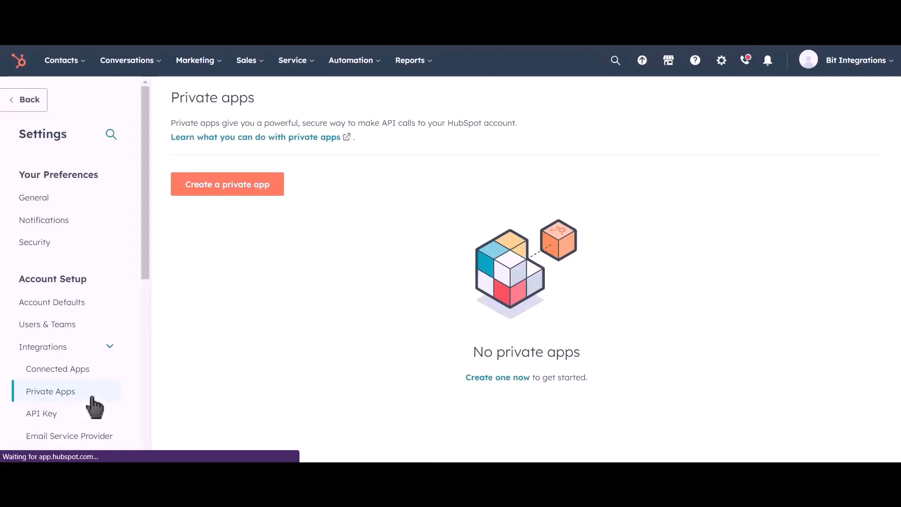
left_click(249, 203)
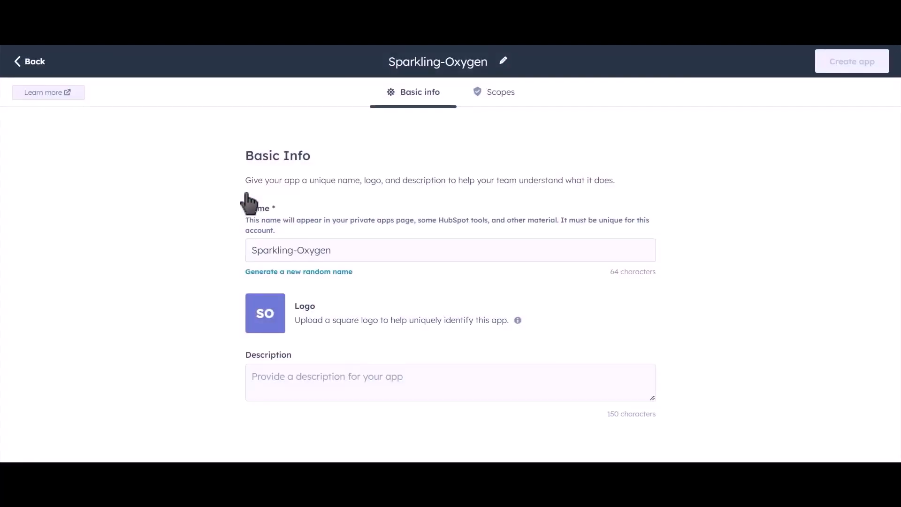
Step: Name the private app Bit Integrations and open its scopes settings
left_click_drag(346, 248, 239, 251)
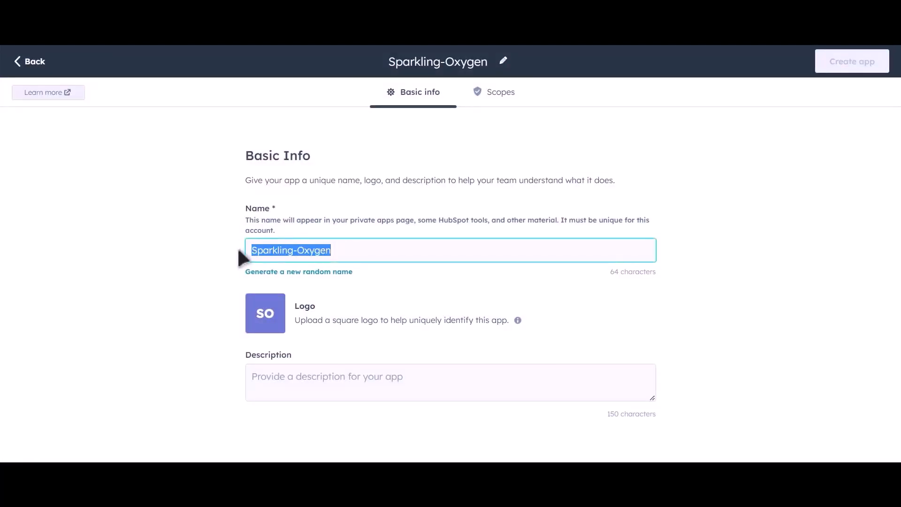
type("Bit ")
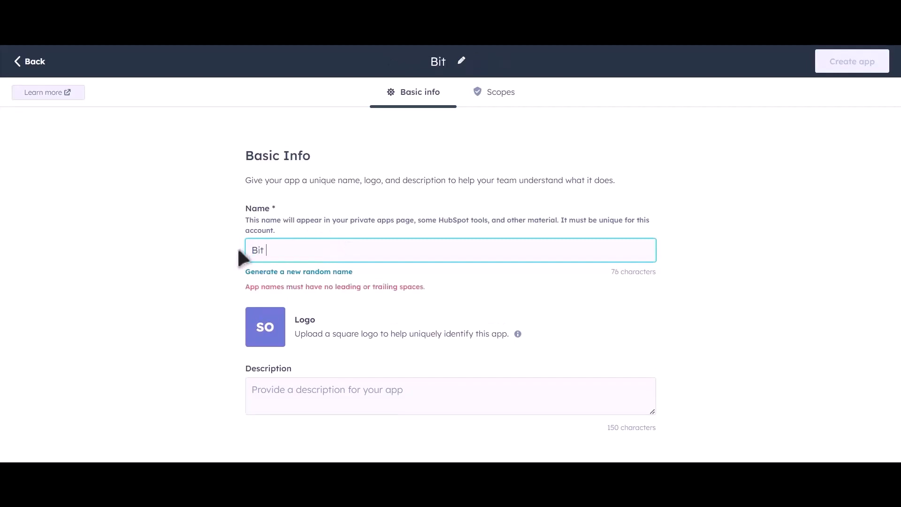
type("Integ")
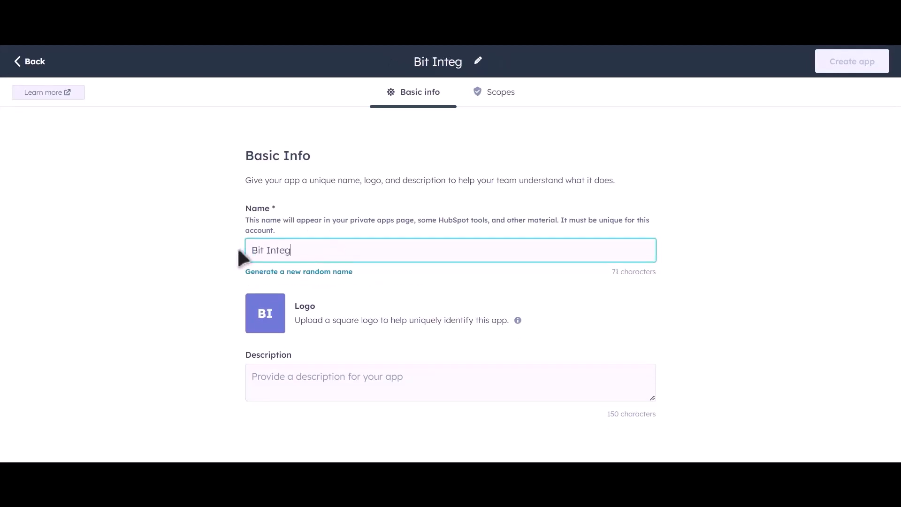
type("rations")
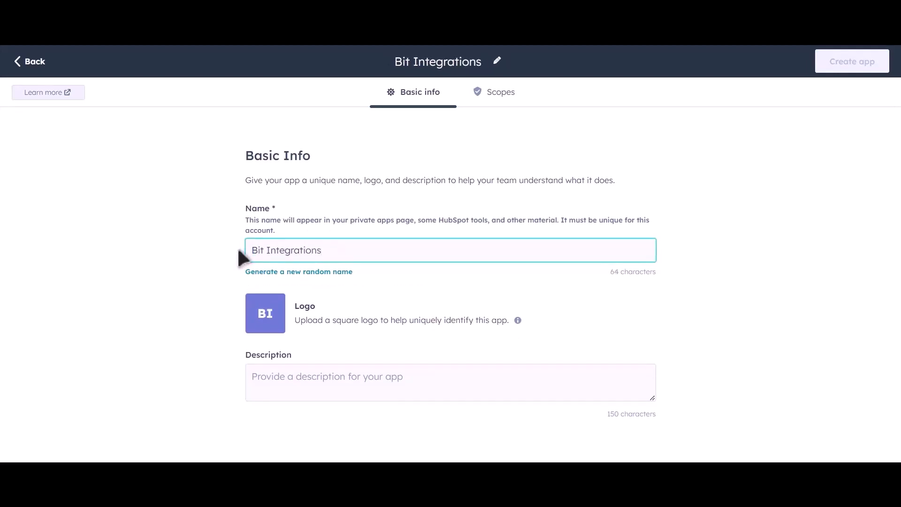
left_click(505, 102)
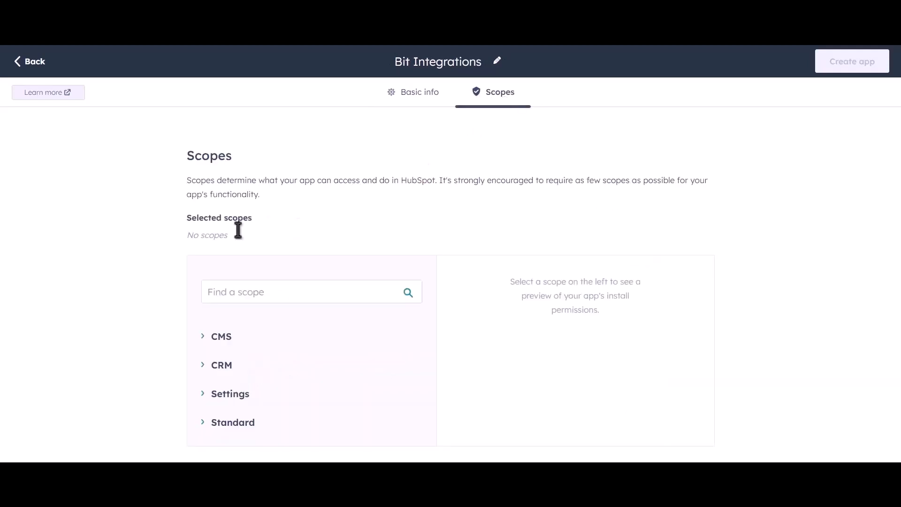
Step: Grant the private app read access to the available CRM scopes from crm.lists to crm.schemas.deals, leaving out feedback submissions
left_click(203, 369)
scroll(401, 320, "down", 4)
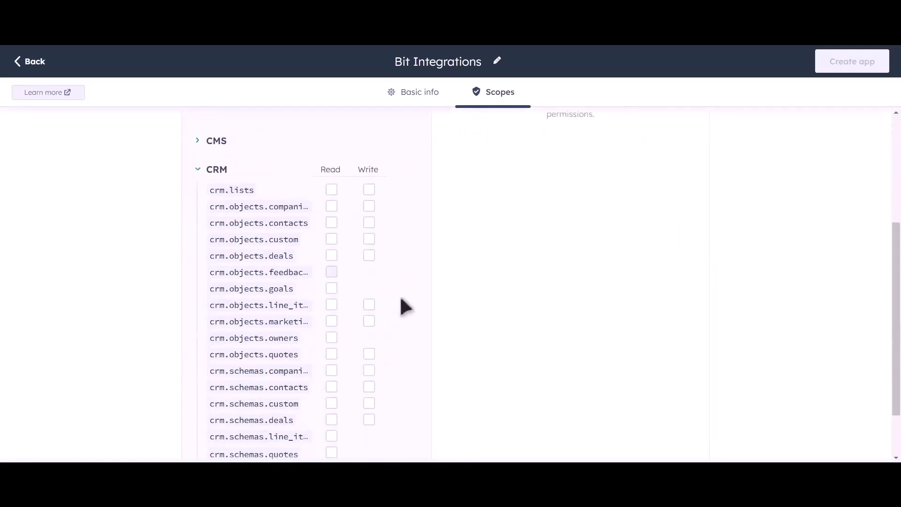
scroll(423, 267, "down", 2)
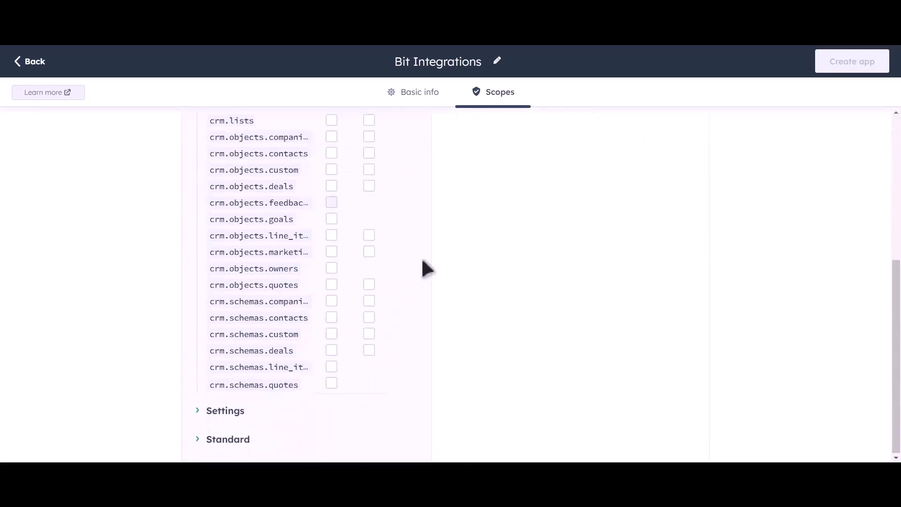
scroll(399, 221, "up", 2)
left_click(331, 218)
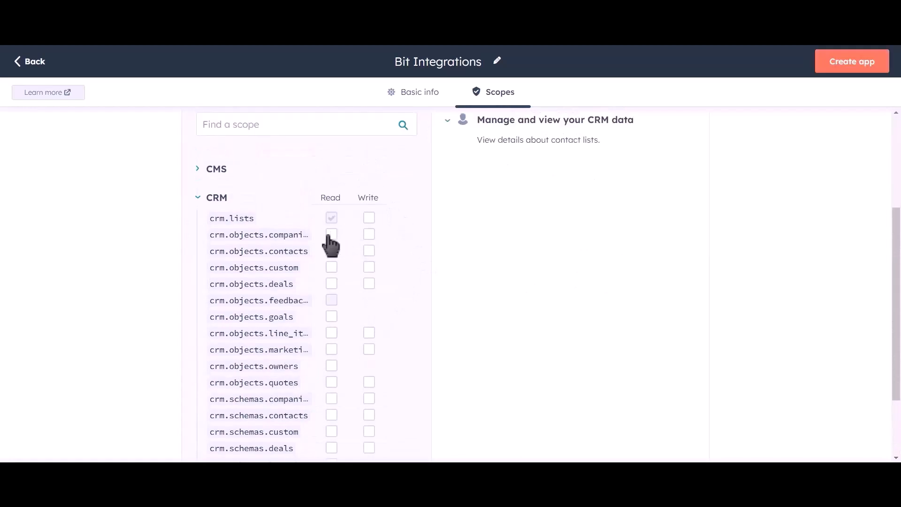
left_click(332, 251)
left_click(331, 267)
left_click(331, 284)
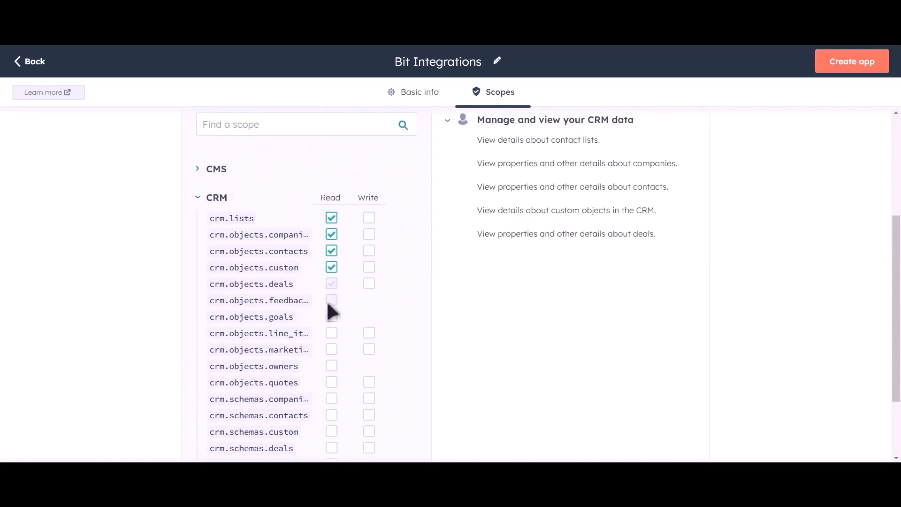
left_click(332, 317)
left_click(332, 333)
left_click(331, 350)
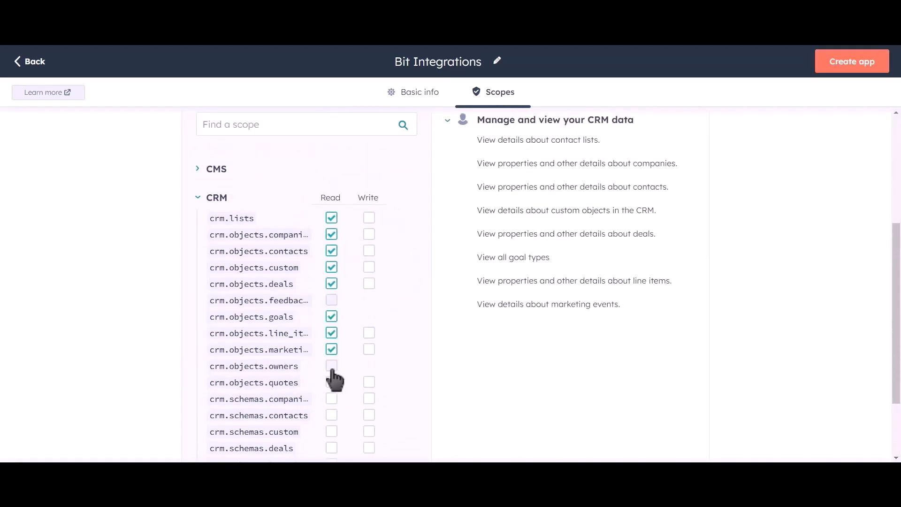
left_click(332, 366)
left_click(331, 382)
left_click(331, 399)
left_click(331, 415)
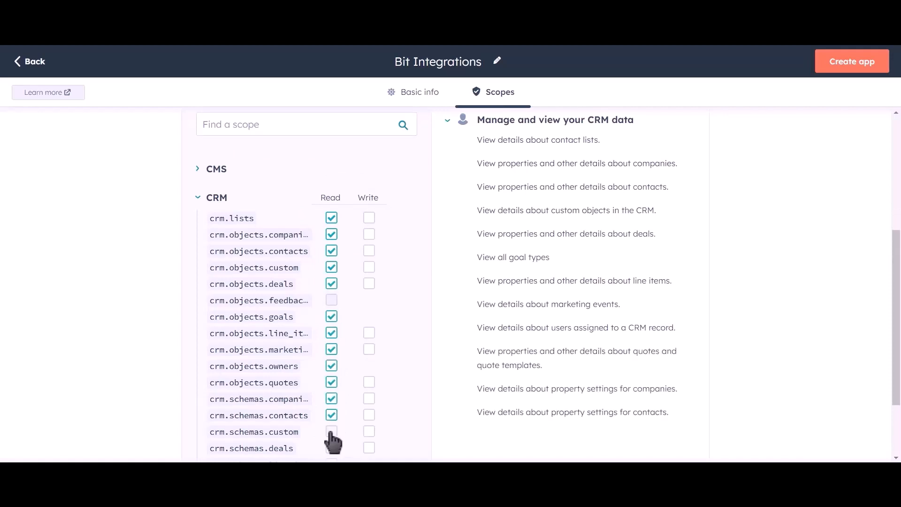
left_click(332, 432)
left_click(332, 448)
Step: Grant write access to all CRM scopes that offer it, from crm.lists to crm.schemas.deals
left_click(369, 218)
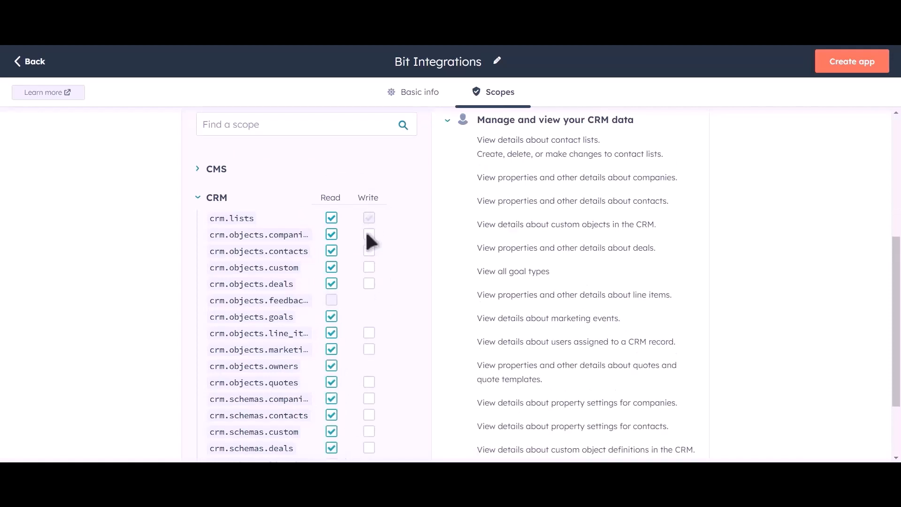
left_click(369, 235)
left_click(369, 251)
left_click(369, 268)
left_click(369, 283)
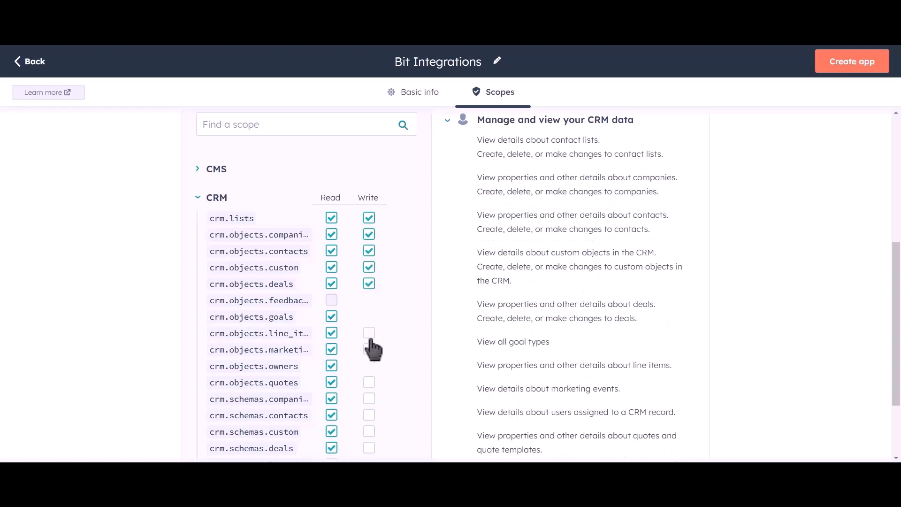
left_click(369, 332)
left_click(369, 349)
left_click(369, 382)
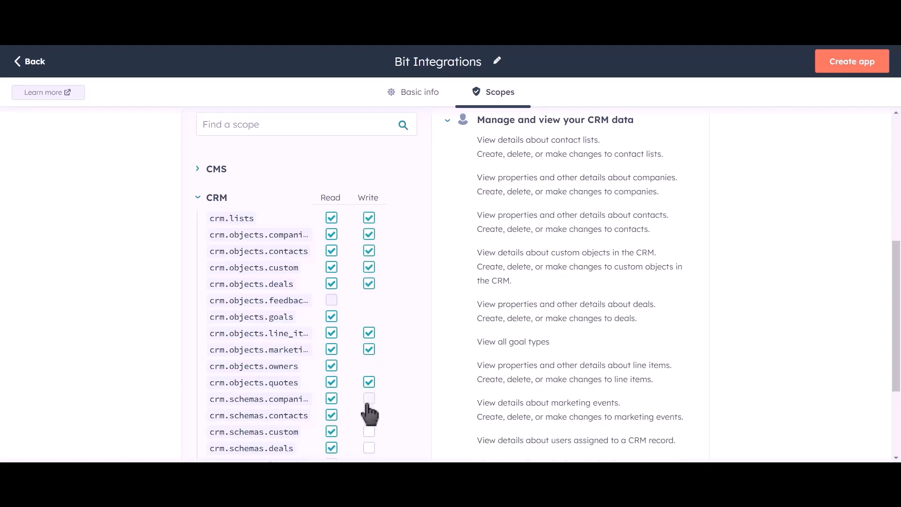
left_click(369, 399)
left_click(369, 432)
left_click(369, 448)
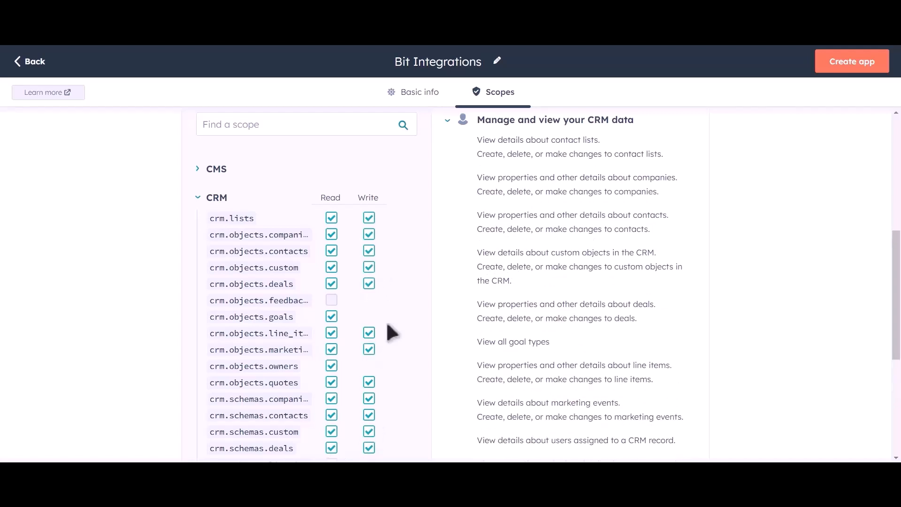
Step: Add read access for the line items and quotes schemas at the end of the CRM scopes
scroll(390, 284, "down", 2)
left_click(332, 366)
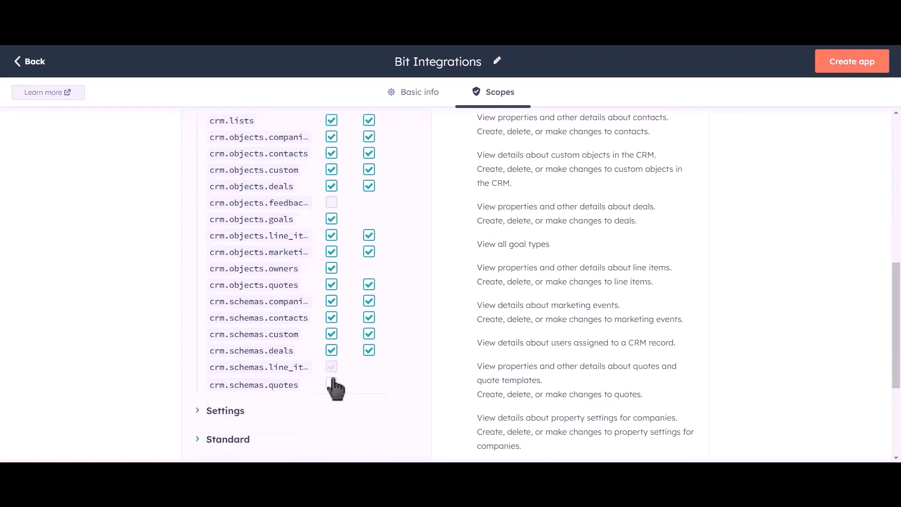
left_click(331, 384)
Step: Create the private app with the selected scopes, then reveal and copy its access token
scroll(421, 297, "up", 6)
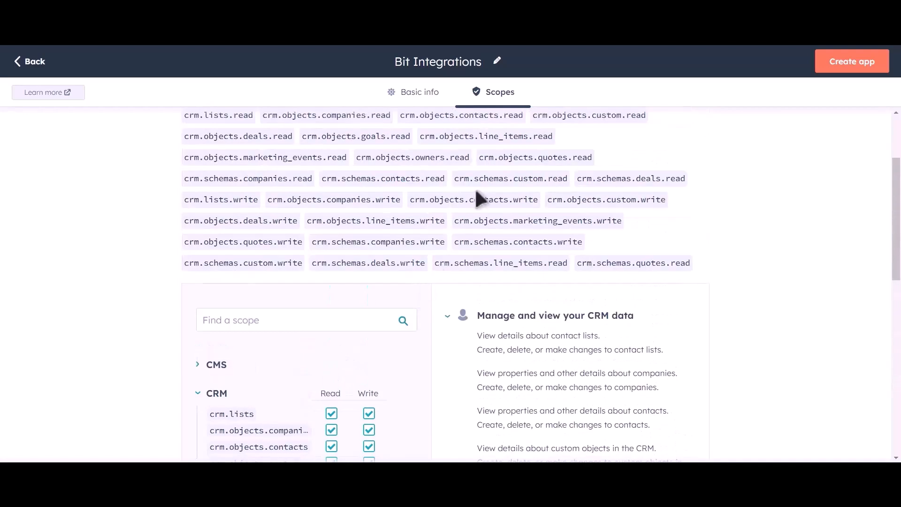
left_click(861, 68)
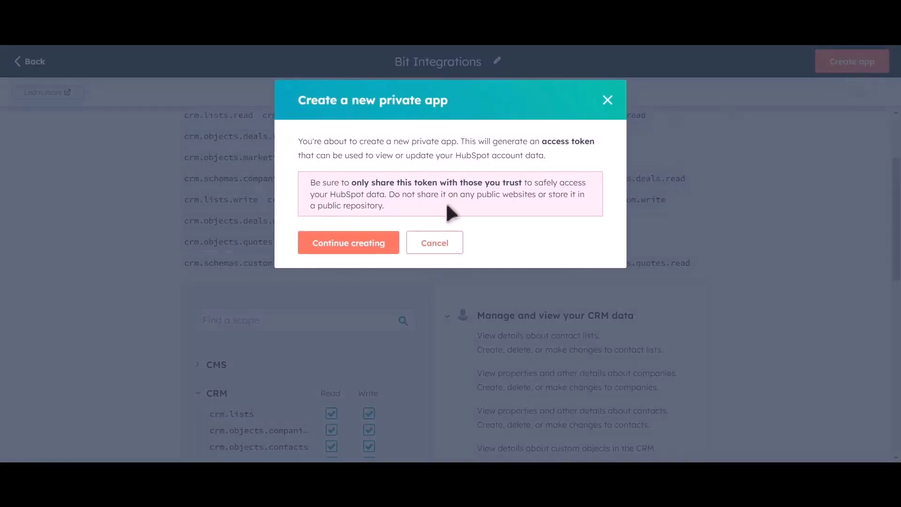
left_click(367, 252)
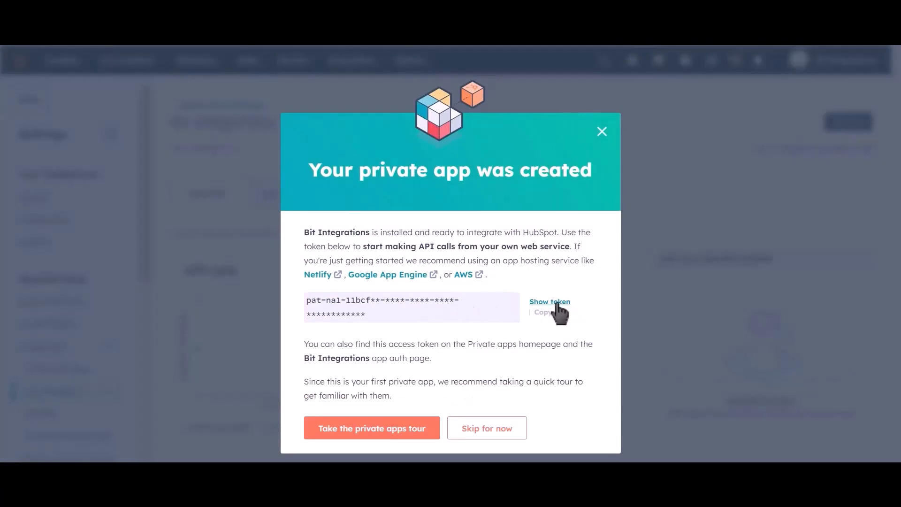
left_click(556, 303)
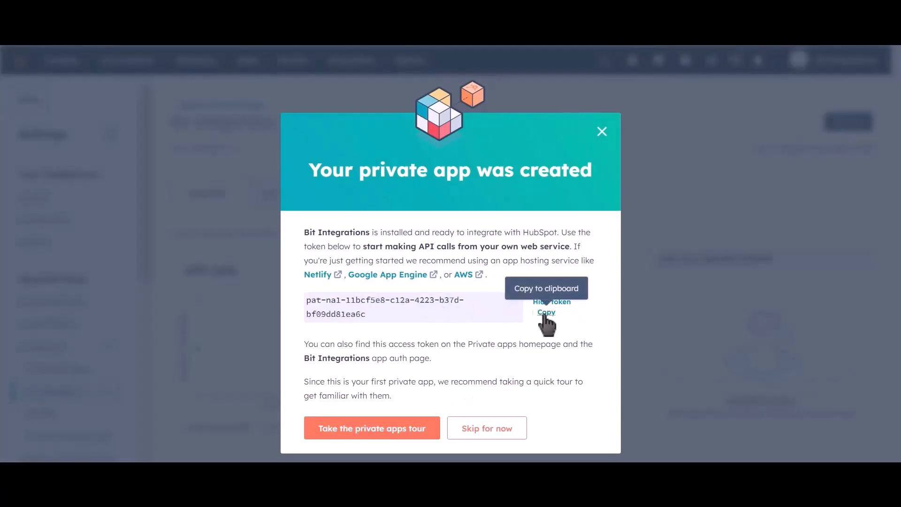
left_click(546, 314)
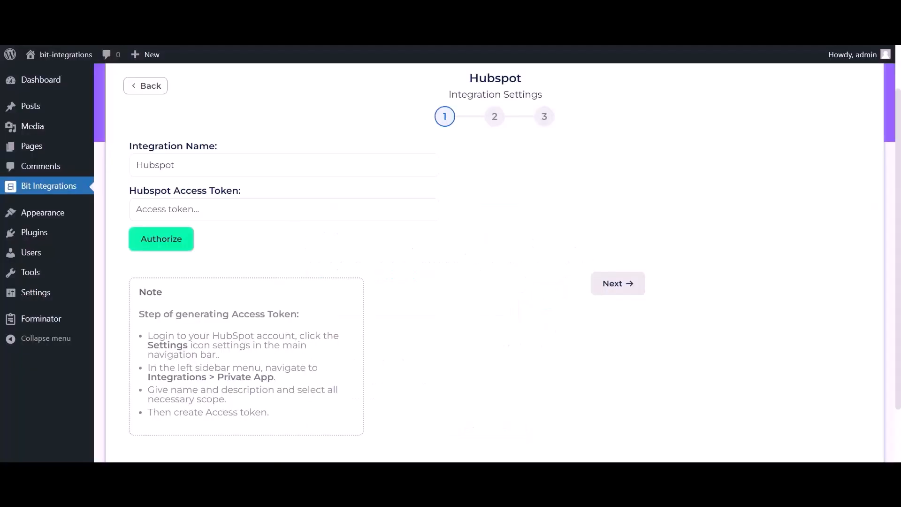
Step: Paste the HubSpot access token into the Hubspot integration settings in Bit Integrations and authorize the connection
left_click(231, 217)
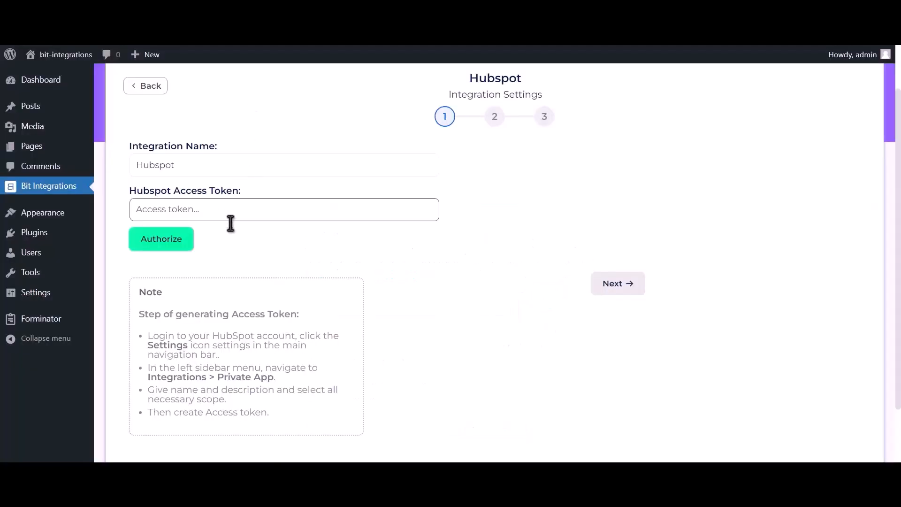
key("ctrl+v")
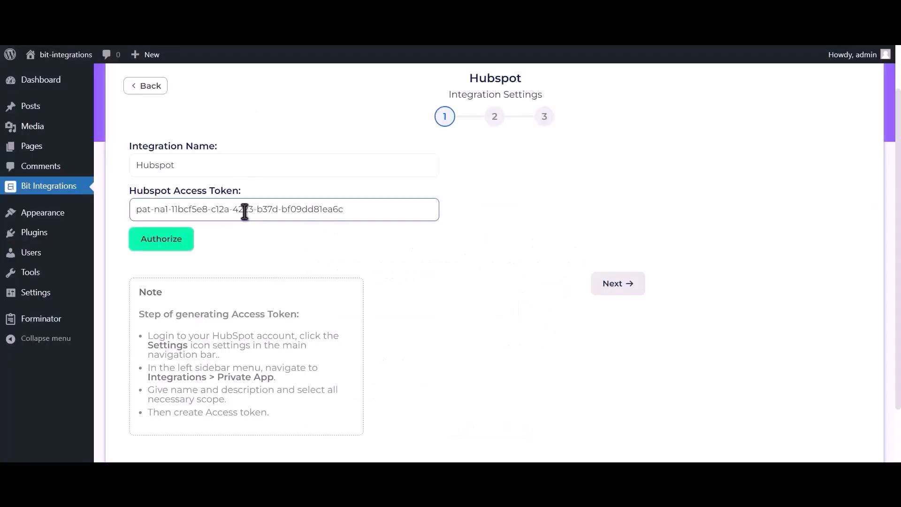
left_click(167, 245)
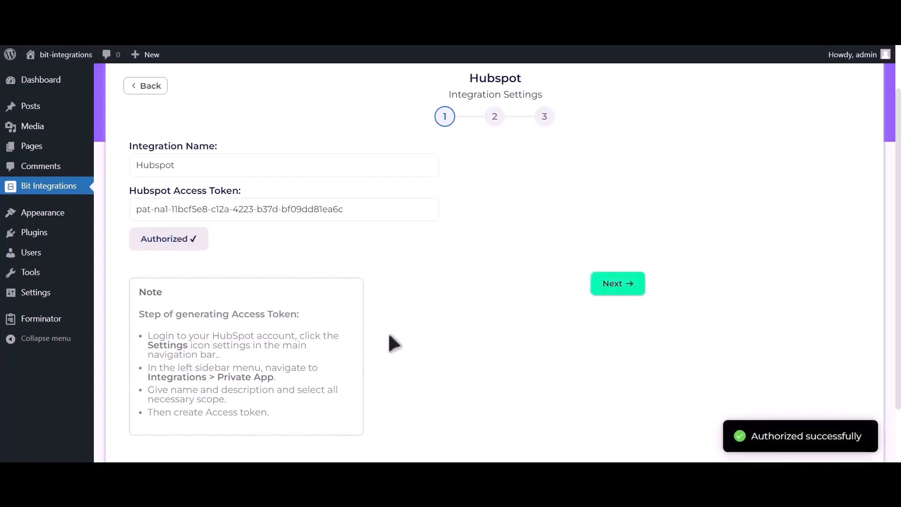
left_click_drag(751, 439, 876, 449)
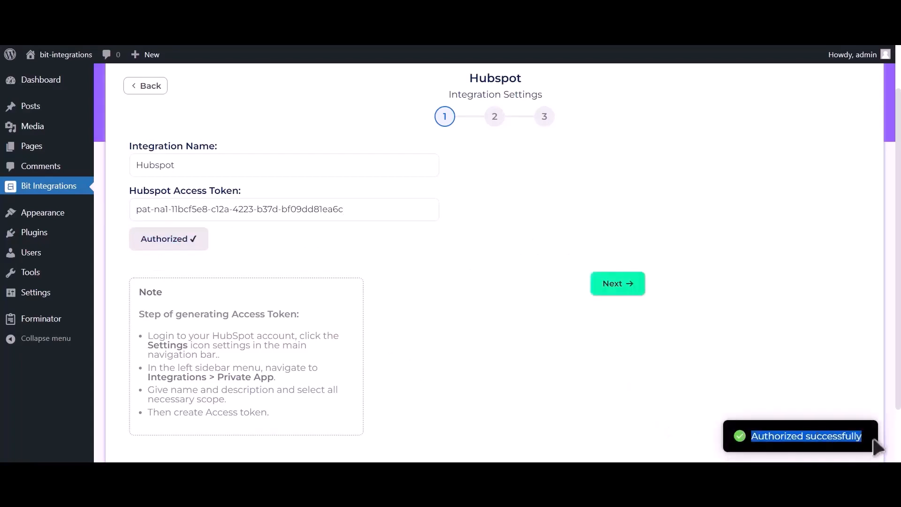
Step: Continue to the second integration stage, choose the Create Contact action and map Email Address-1 to the Email field
left_click(624, 286)
scroll(616, 300, "up", 2)
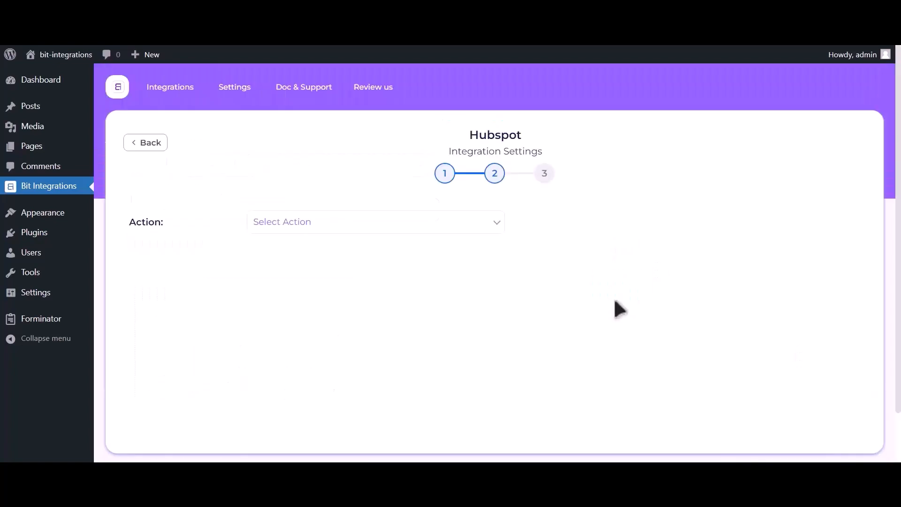
left_click(455, 227)
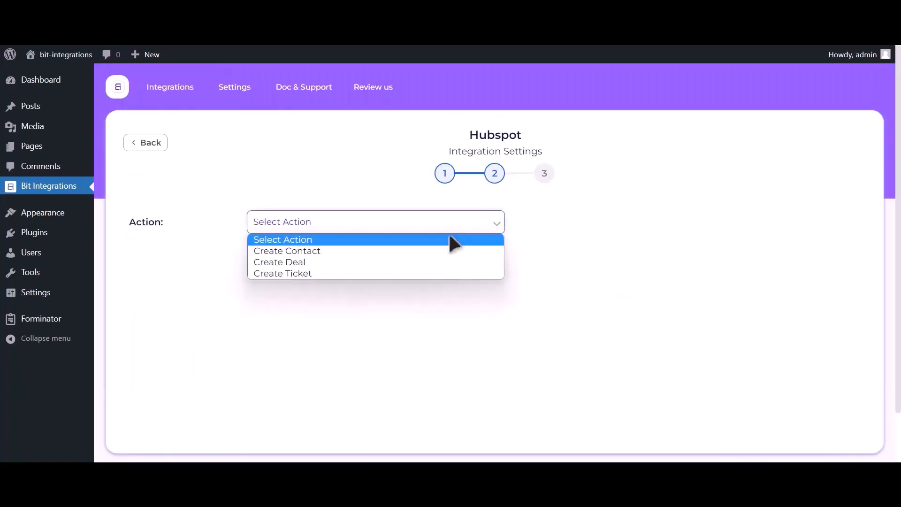
left_click(423, 250)
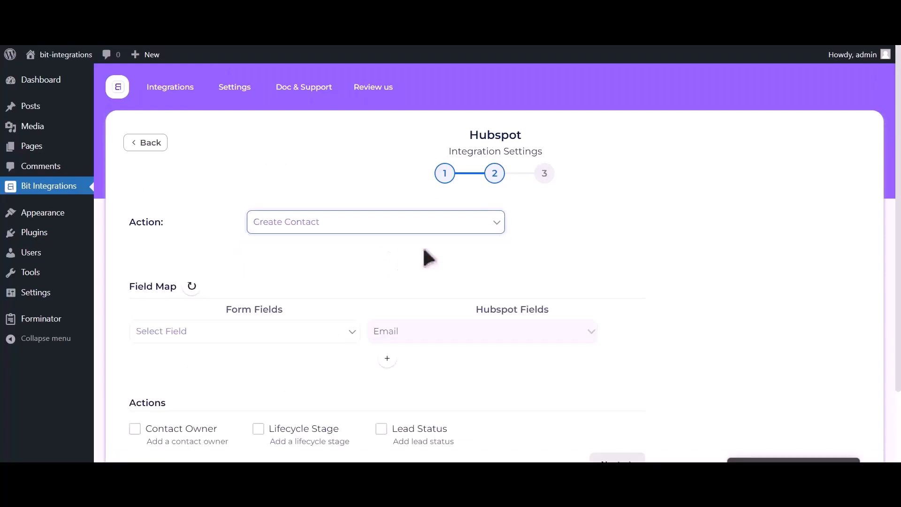
left_click(195, 337)
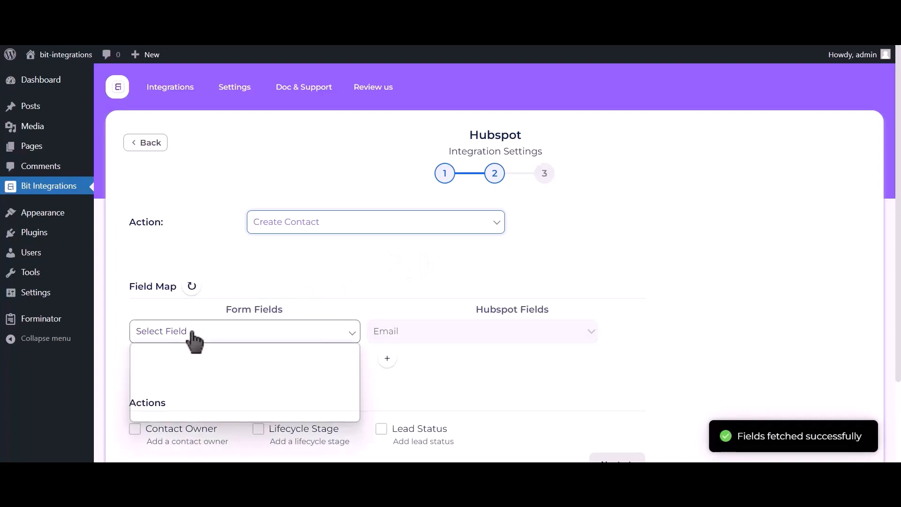
left_click(191, 383)
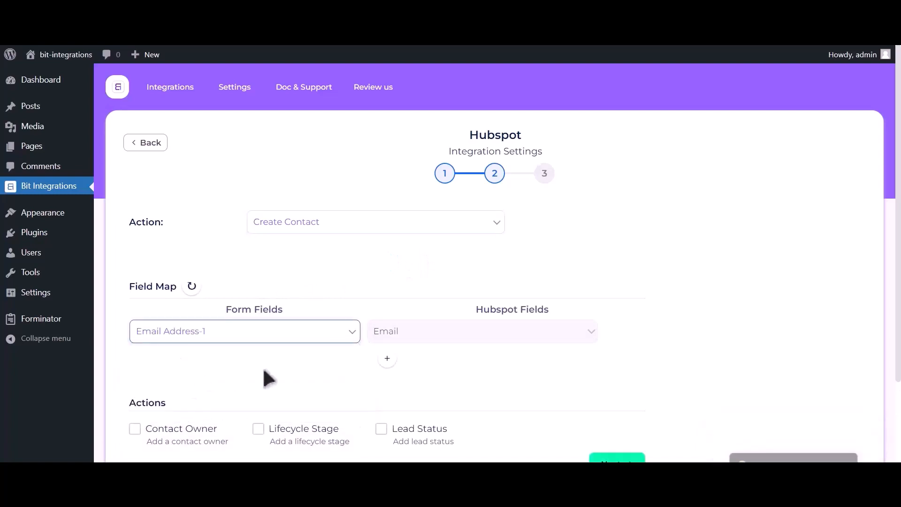
Step: Add a field mapping row that maps Name-1 to HubSpot's First Name
left_click(387, 359)
left_click(237, 367)
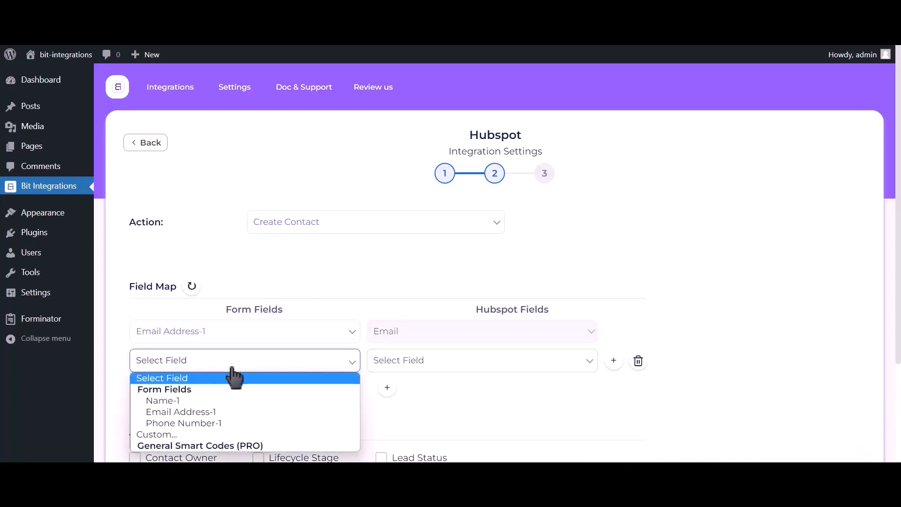
left_click(219, 400)
left_click(474, 364)
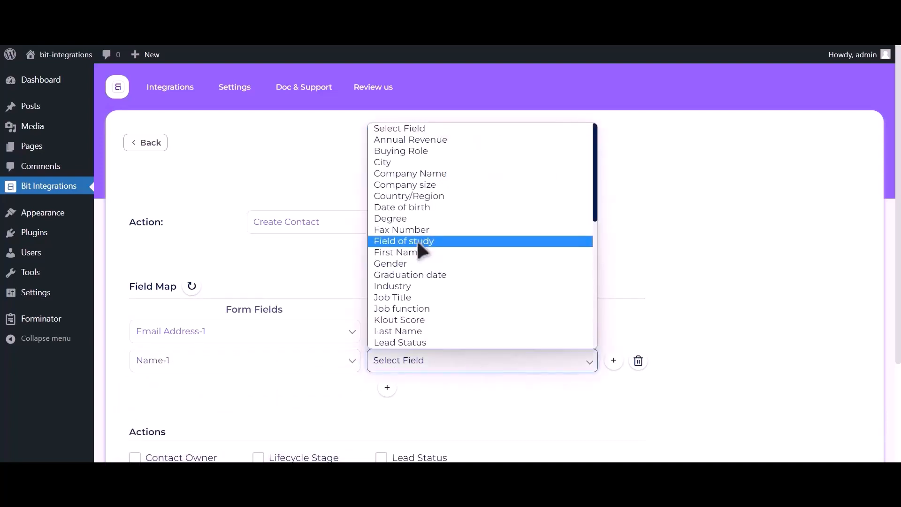
left_click(414, 252)
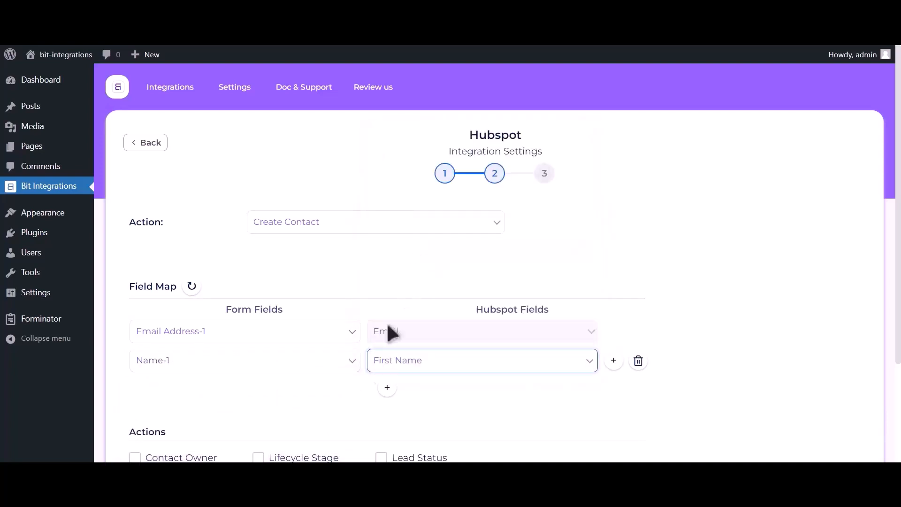
Step: Add another field mapping row that maps Phone Number-1 to HubSpot's Phone Number
left_click(387, 388)
left_click(238, 399)
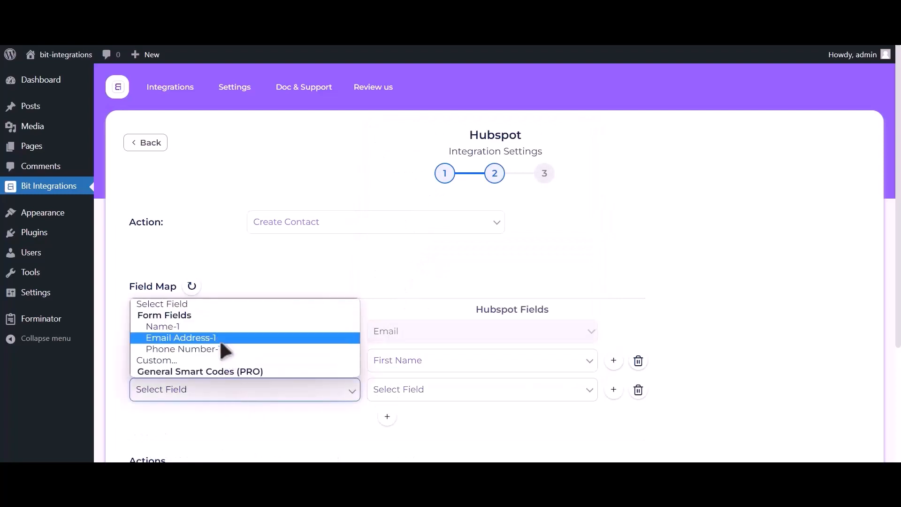
left_click(219, 349)
left_click(429, 391)
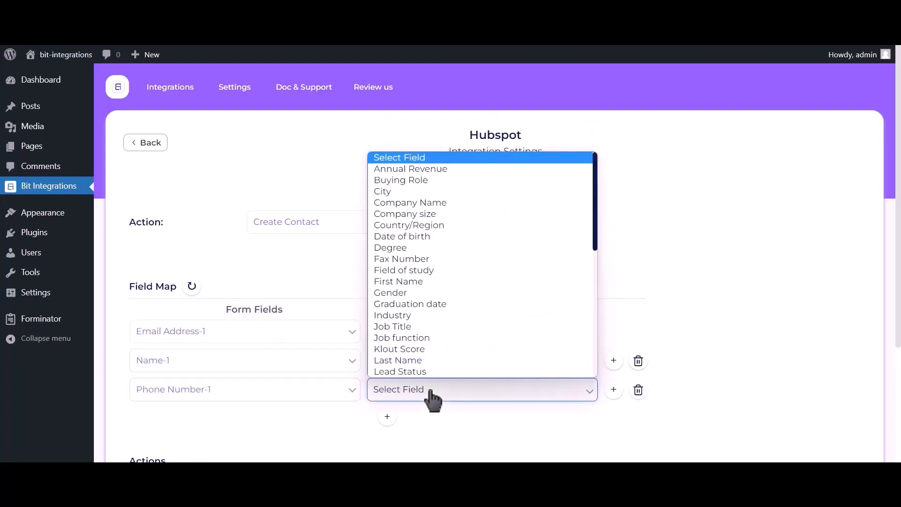
type("p")
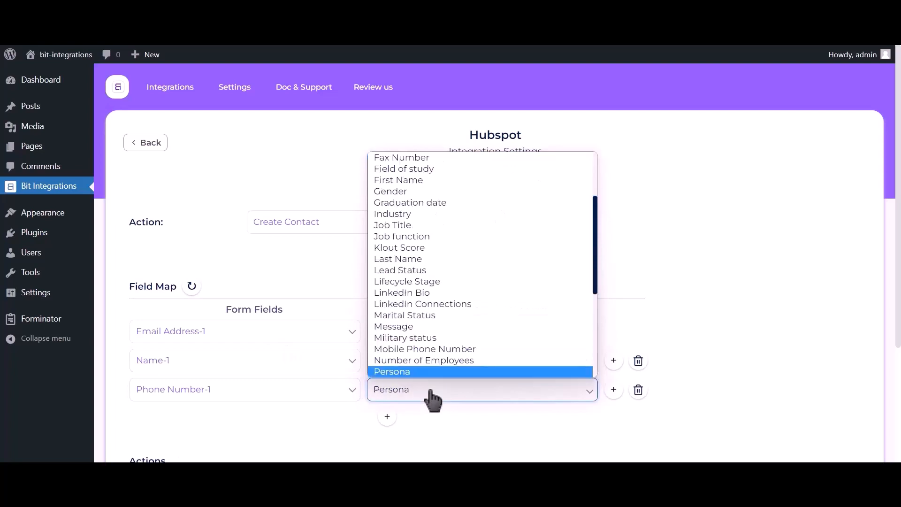
type("hone Number")
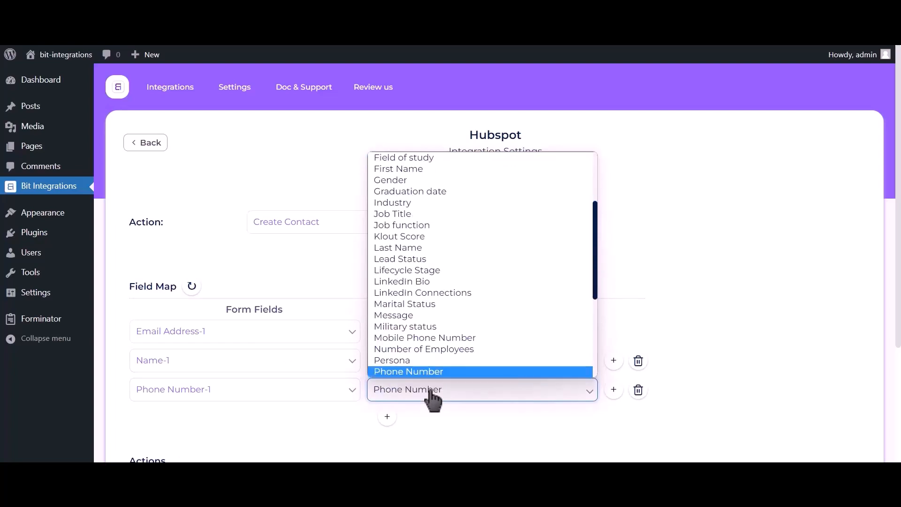
left_click(427, 370)
Step: Leave the optional actions and conditional logic off, and finish and save the Hubspot integration
scroll(695, 224, "down", 3)
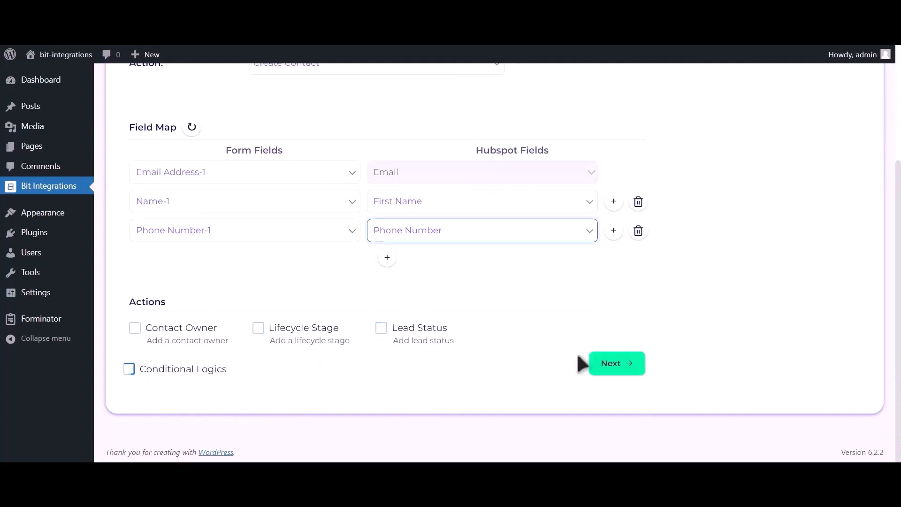
left_click(621, 370)
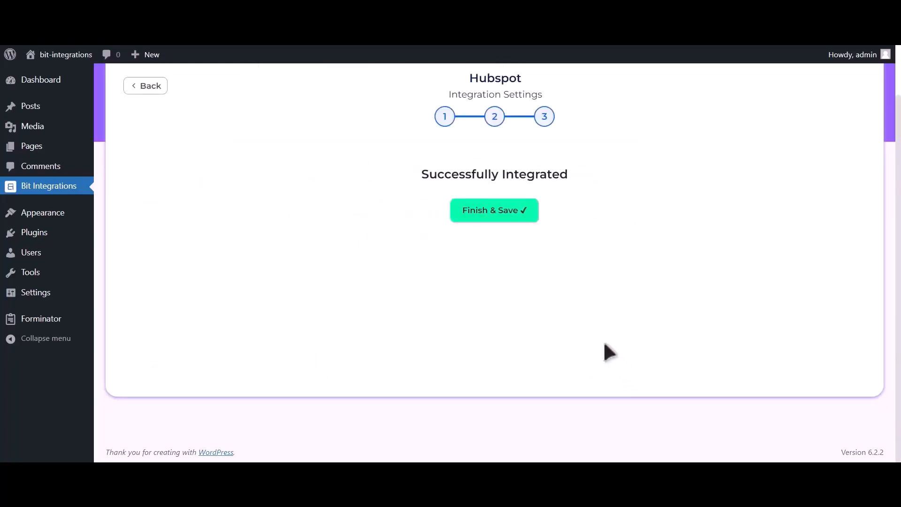
left_click(507, 211)
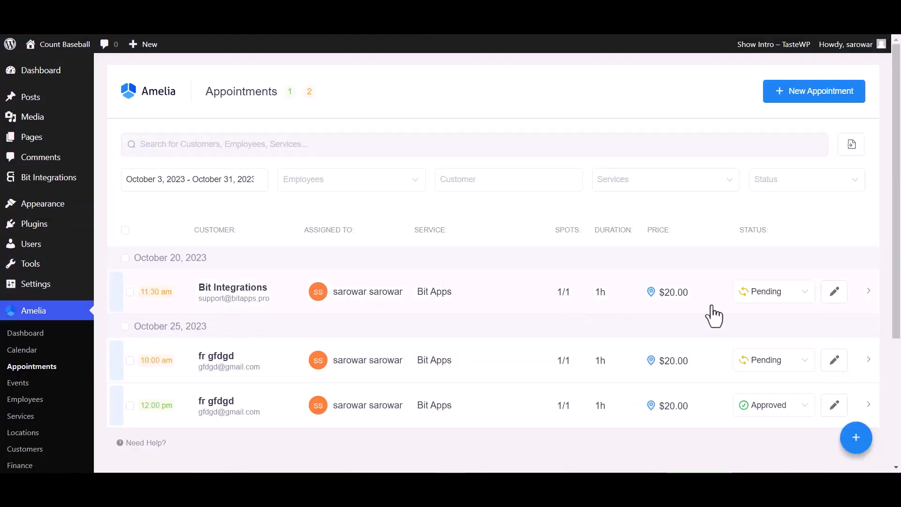
Step: Switch to Amelia's appointments and change the status of the October 20, 2023 appointment to Approved
left_click(753, 295)
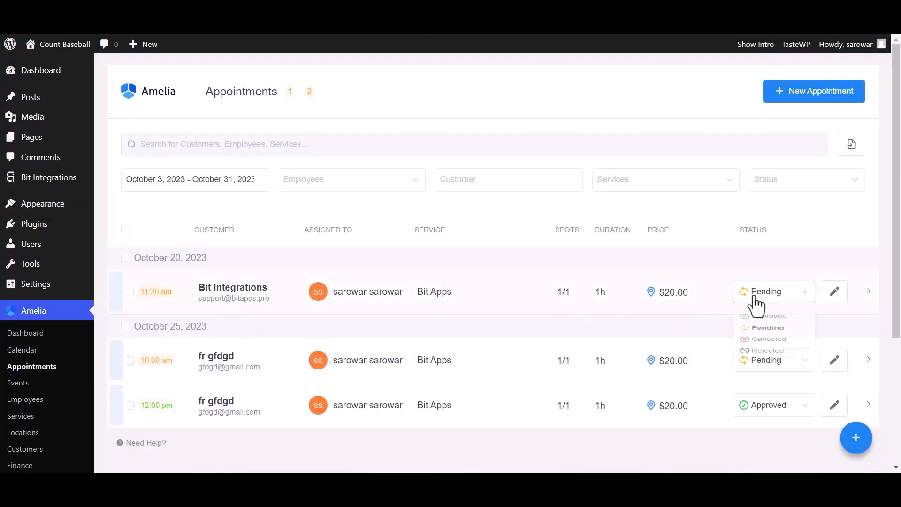
left_click(756, 321)
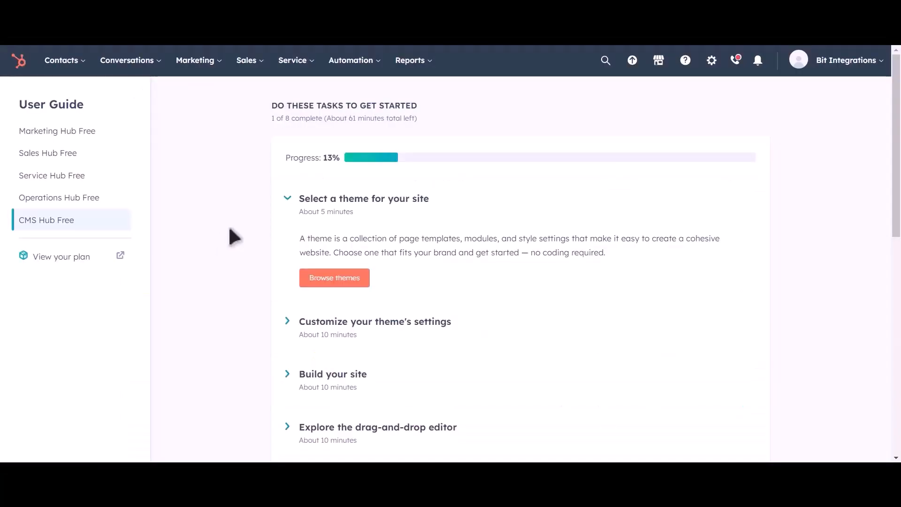
Step: Switch to HubSpot, open the contacts list and preview the Bit Integrations contact to check the transferred data
mouse_move(78, 58)
left_click(72, 98)
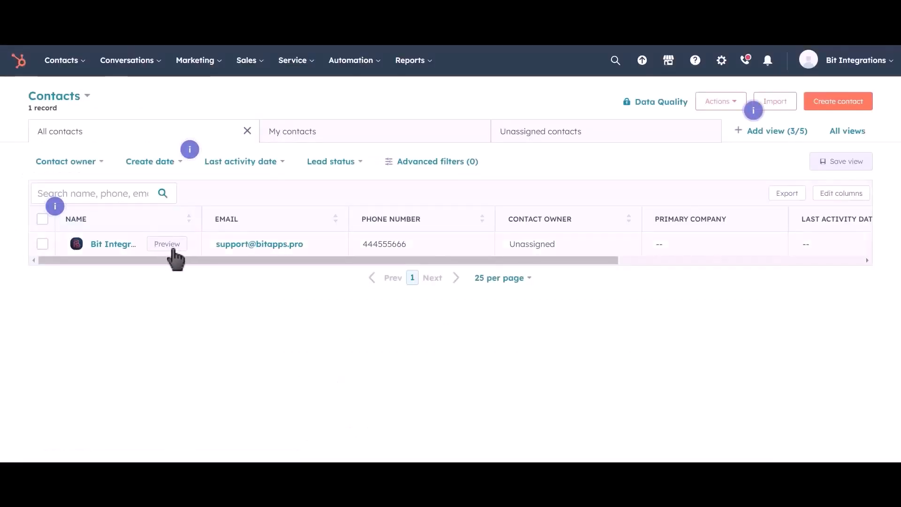
left_click(167, 244)
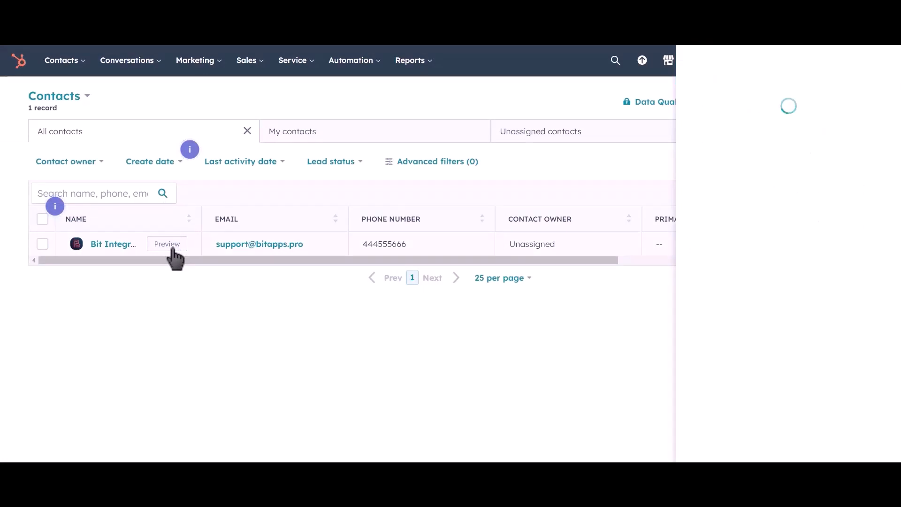